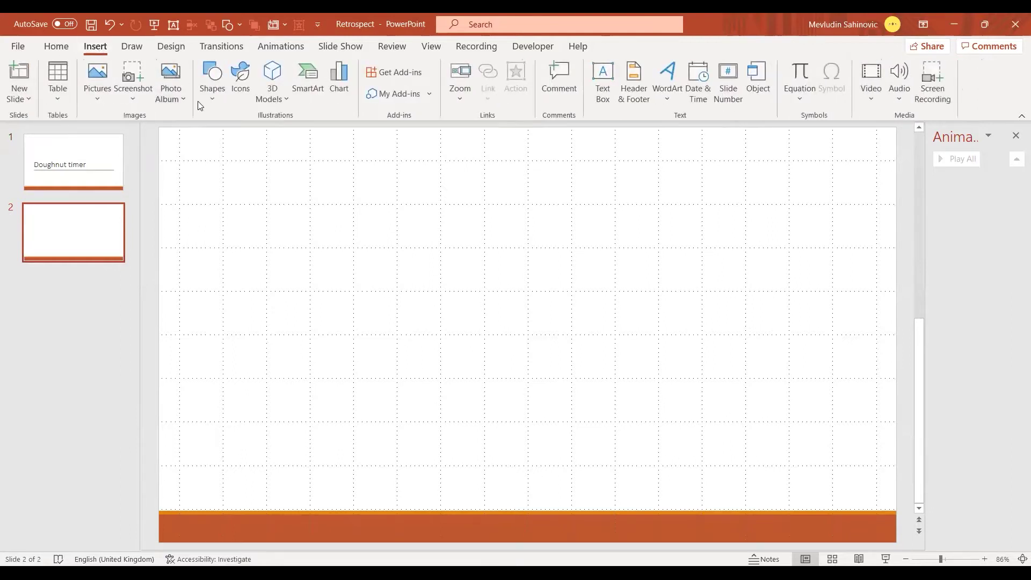
Draw a round 8.78 cm orange doughnut, replacing an oval first attempt, and move it to the slide's left middle.
{"action": "left_click", "coordinate": [211, 102]}
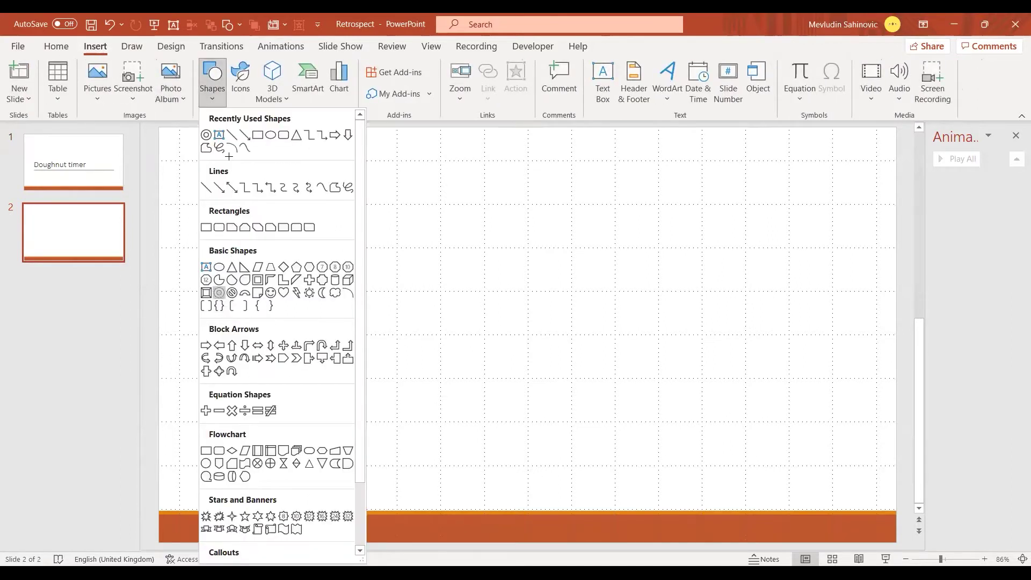
{"action": "left_click", "coordinate": [220, 295]}
{"action": "left_click_drag", "start_coordinate": [279, 306], "coordinate": [493, 412]}
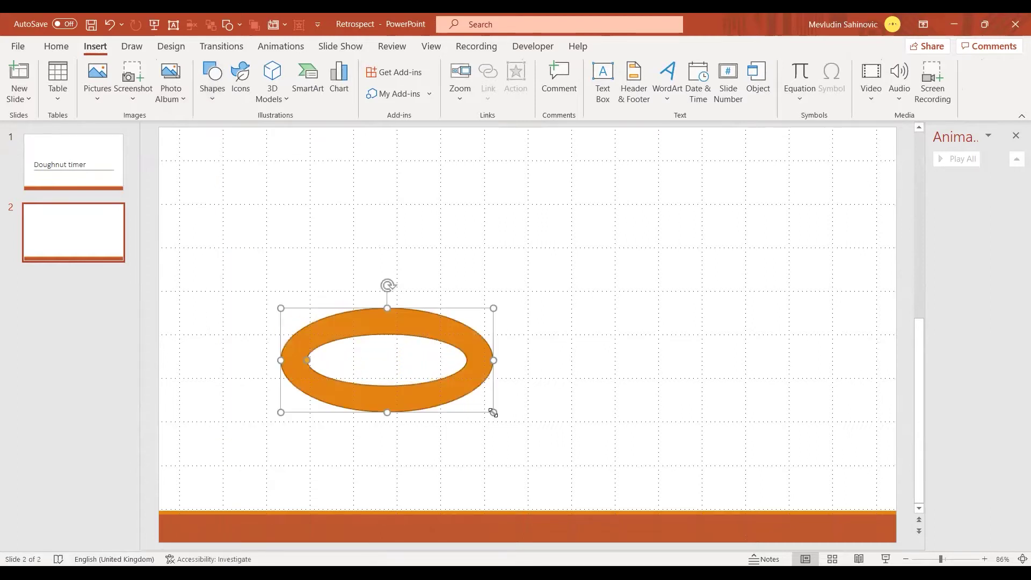
{"action": "key", "text": "ctrl+z"}
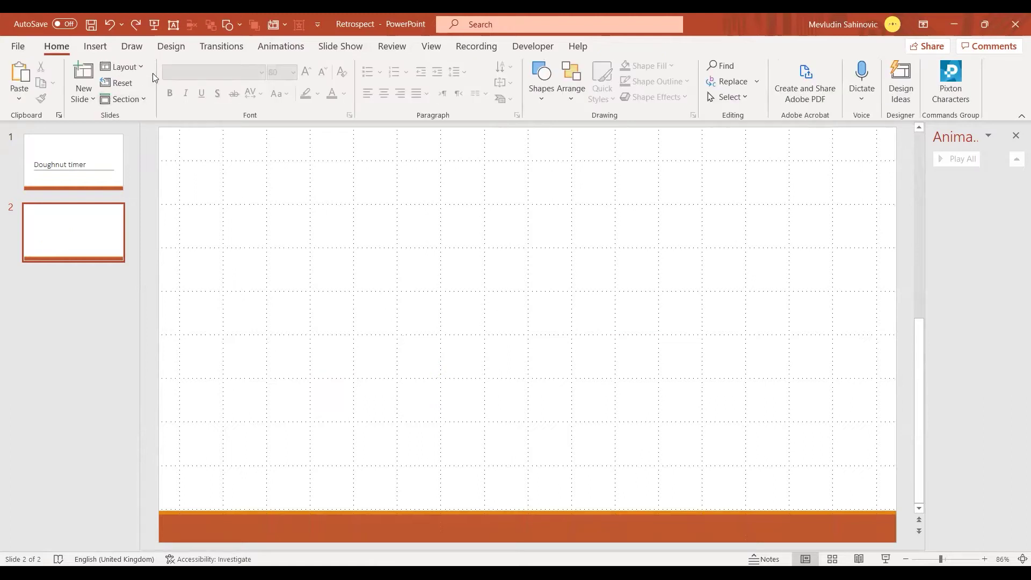
{"action": "left_click", "coordinate": [97, 47]}
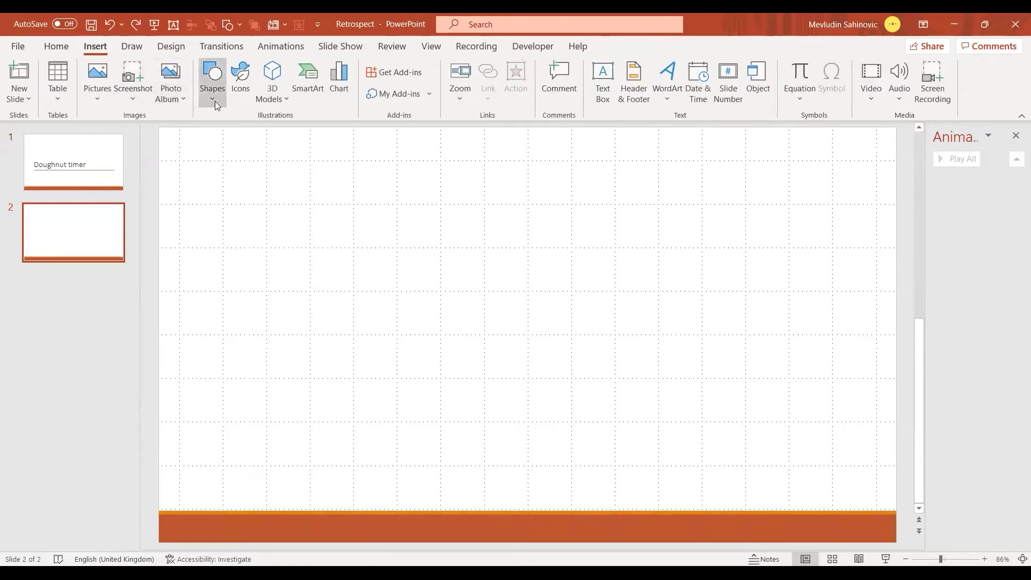
{"action": "left_click", "coordinate": [215, 101]}
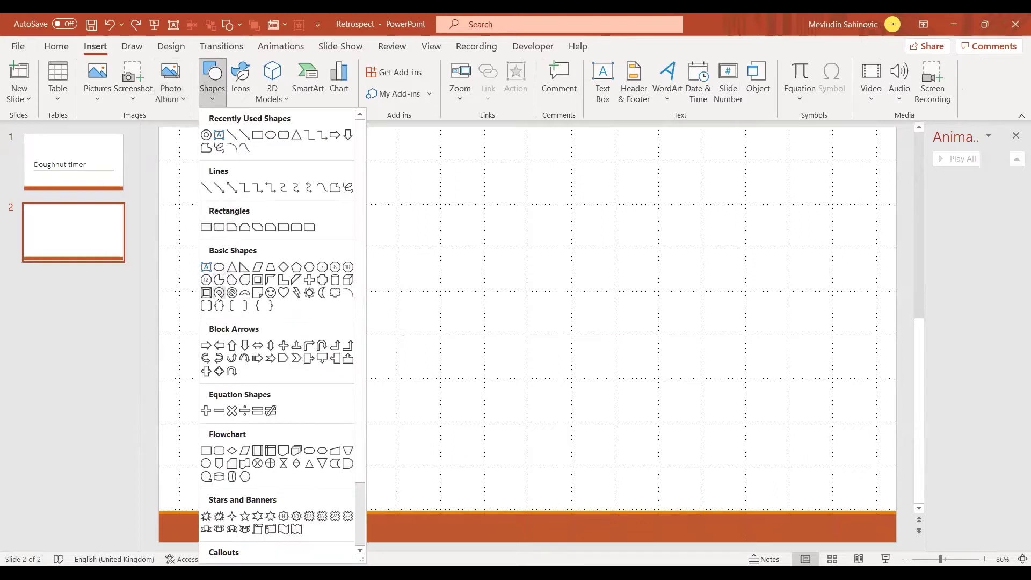
{"action": "left_click", "coordinate": [219, 293]}
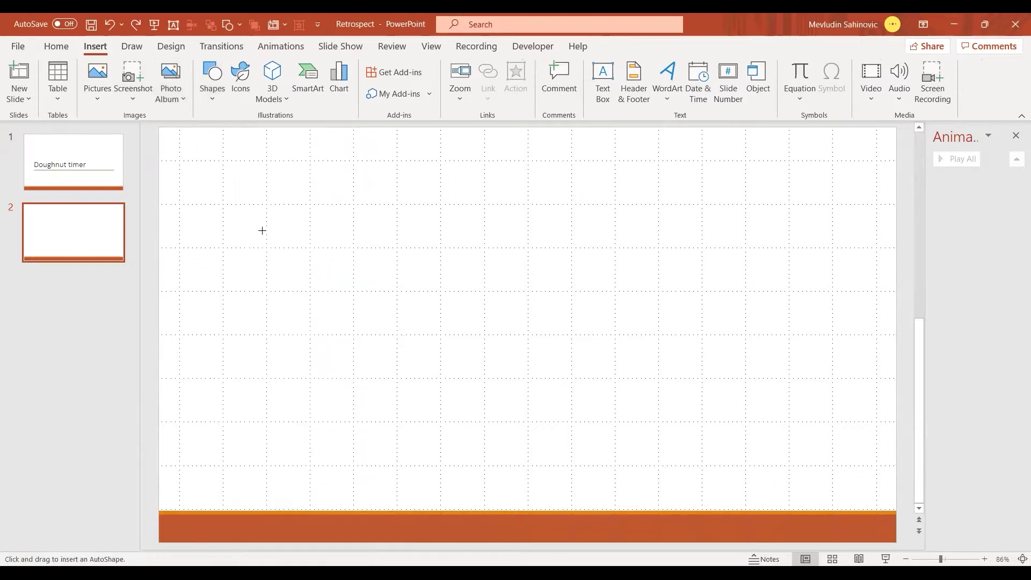
{"action": "left_click_drag", "start_coordinate": [262, 231], "coordinate": [357, 322]}
{"action": "left_click_drag", "start_coordinate": [316, 286], "coordinate": [357, 399]}
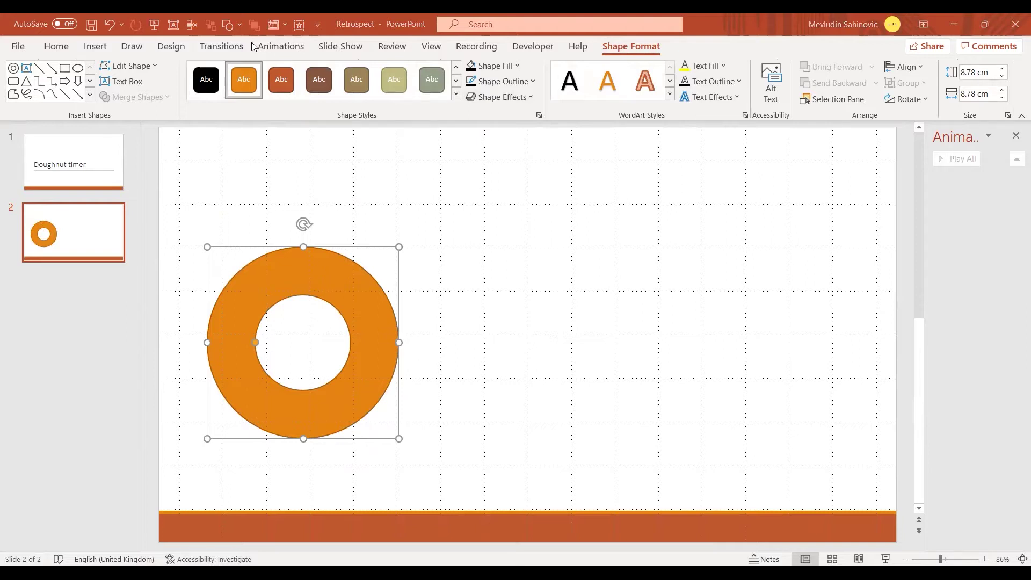
Give the doughnut a Wheel exit animation triggered on click of Circle: Hollow 2.
{"action": "left_click", "coordinate": [269, 49]}
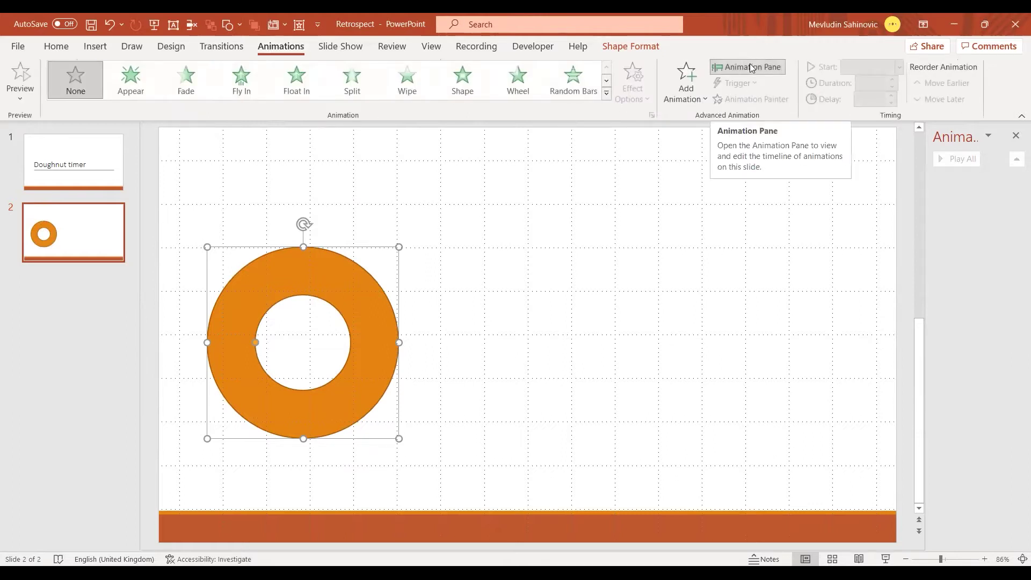
{"action": "left_click", "coordinate": [608, 95]}
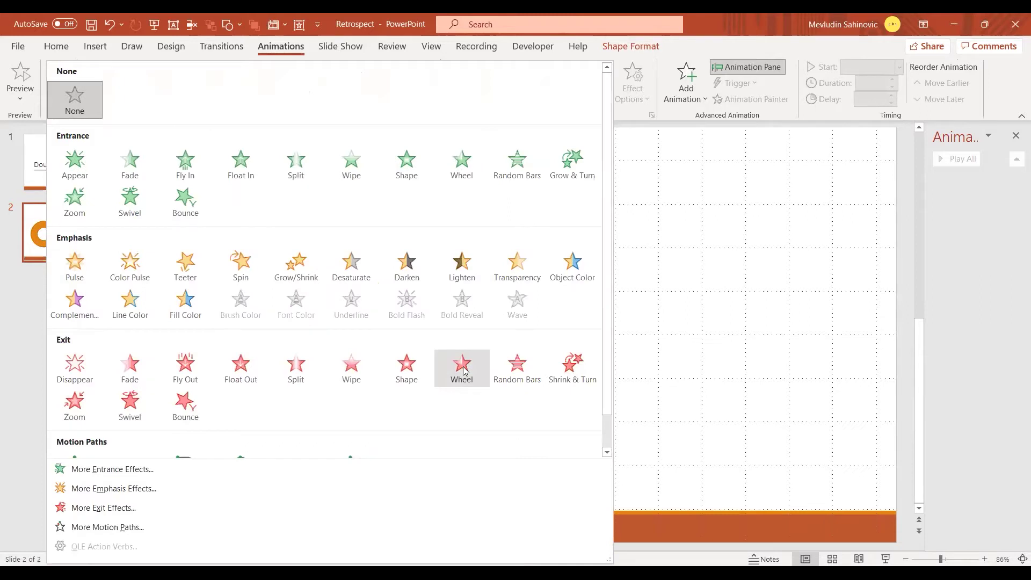
{"action": "left_click", "coordinate": [462, 367]}
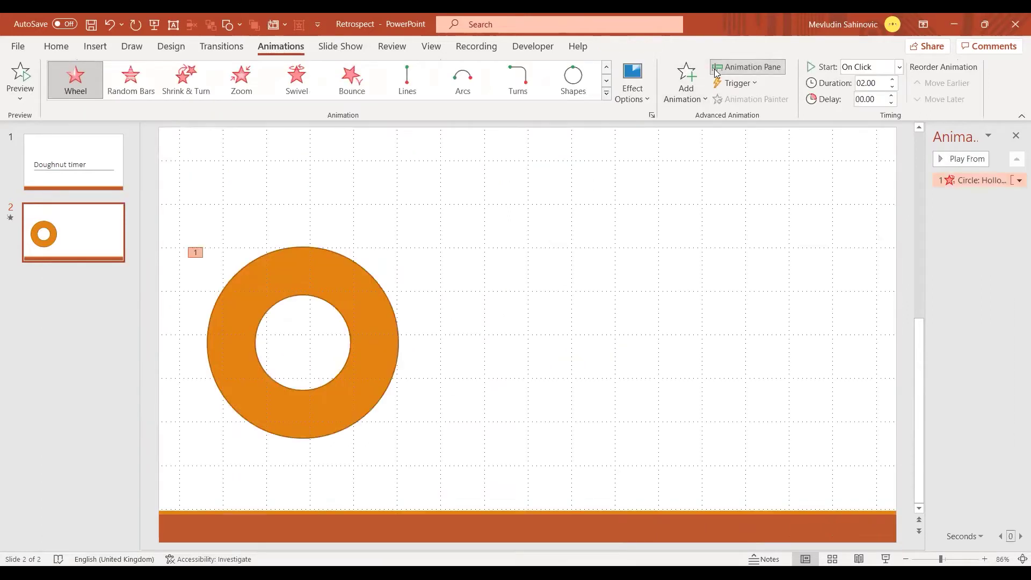
{"action": "left_click", "coordinate": [749, 86]}
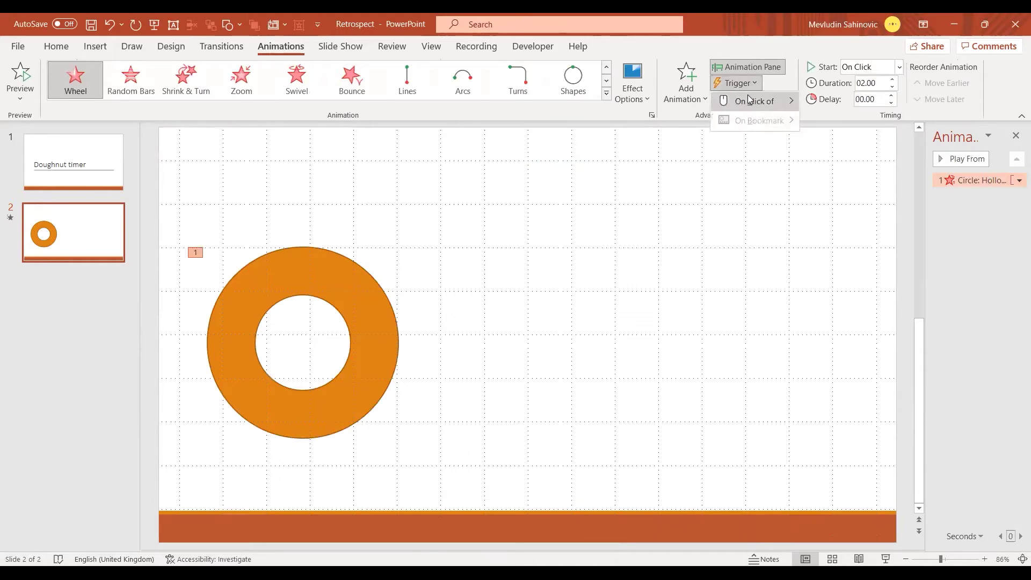
{"action": "mouse_move", "coordinate": [752, 101]}
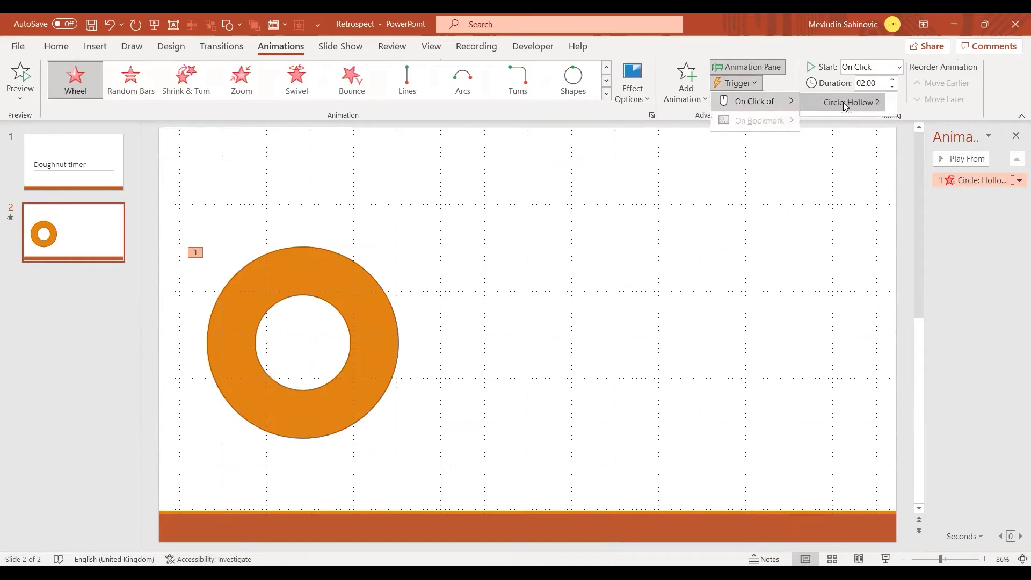
{"action": "left_click", "coordinate": [844, 103]}
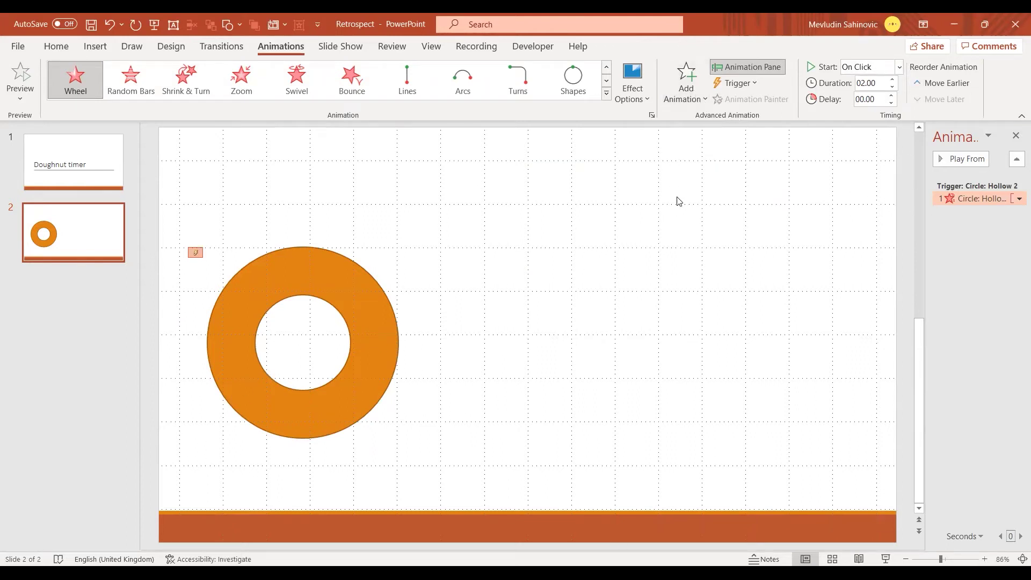
{"action": "key", "text": "shift+F5"}
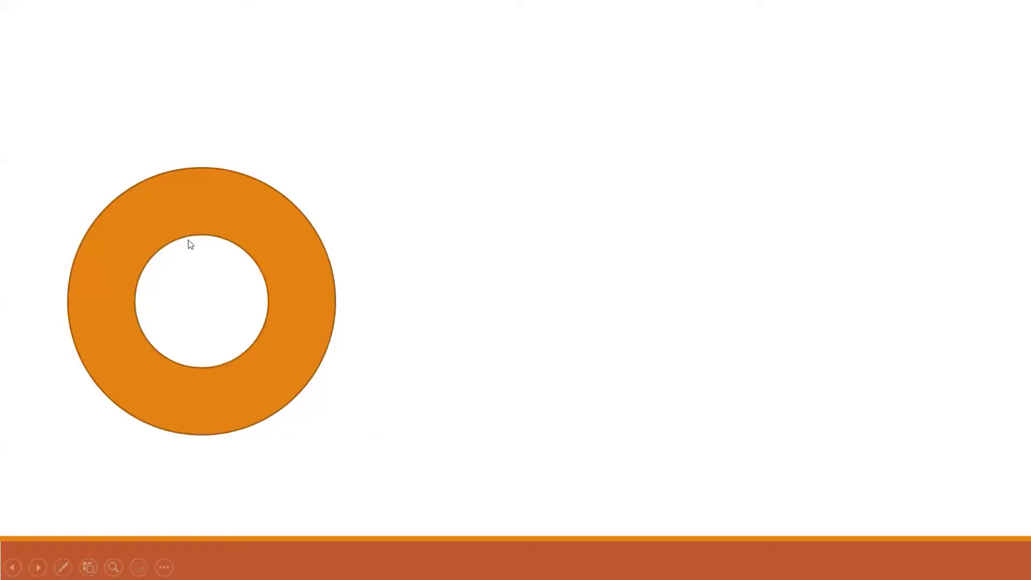
{"action": "left_click", "coordinate": [267, 224]}
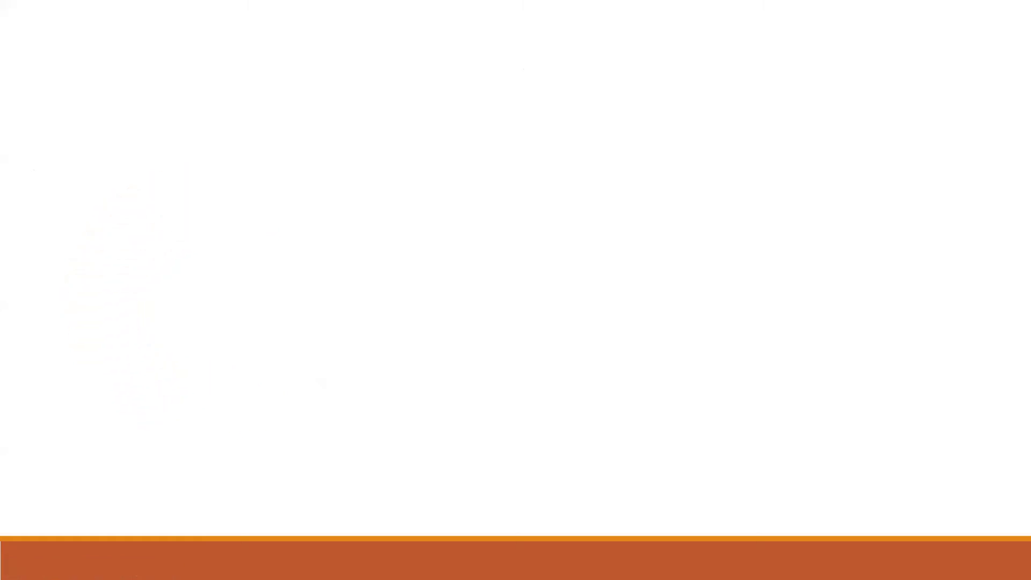
{"action": "key", "text": "Escape"}
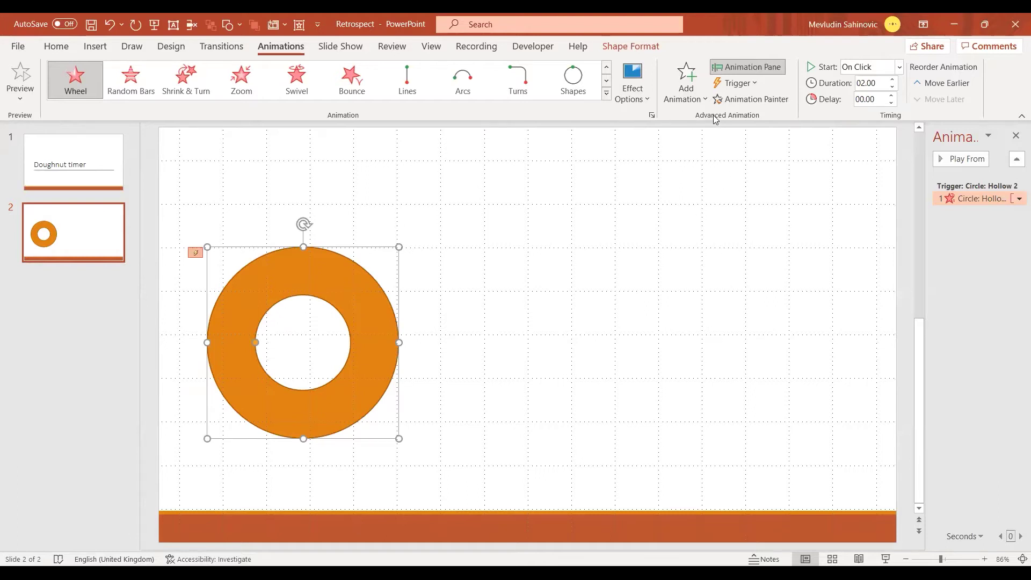
Add an Appear entrance effect to the doughnut and preview the slide show twice.
{"action": "left_click", "coordinate": [701, 102]}
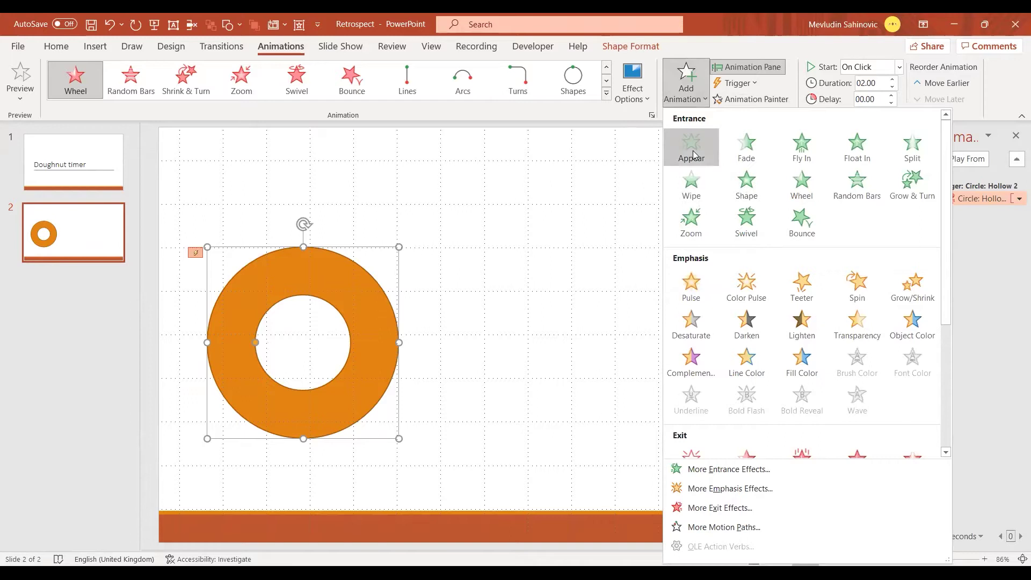
{"action": "left_click", "coordinate": [693, 150]}
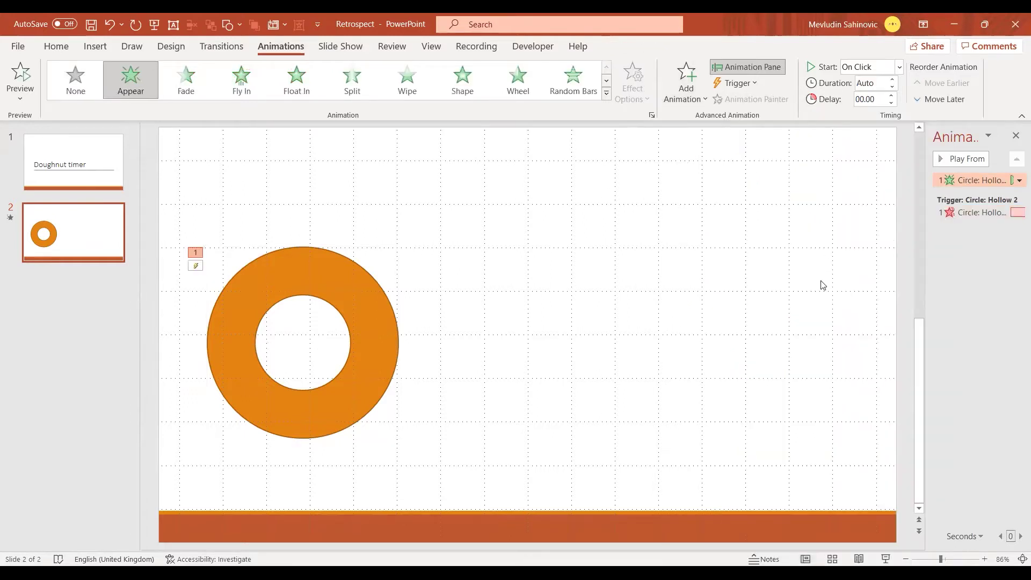
{"action": "key", "text": "shift+F5"}
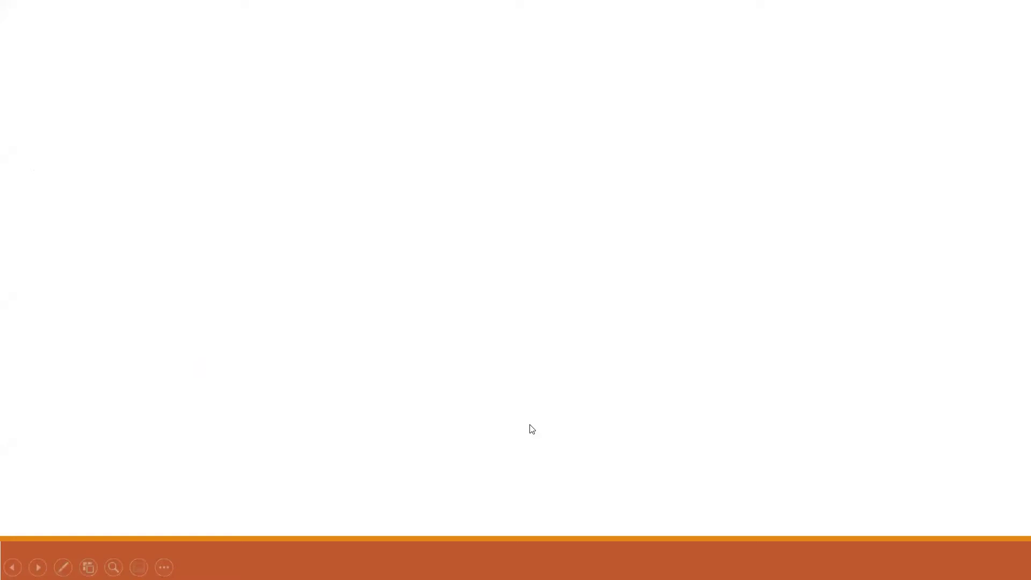
{"action": "key", "text": "Escape"}
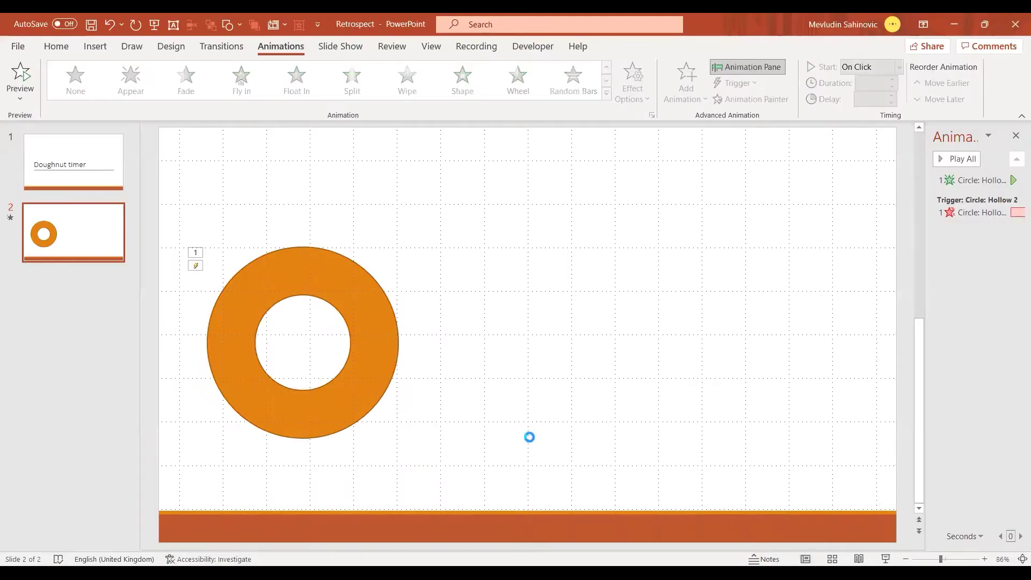
{"action": "key", "text": "shift+F5"}
{"action": "key", "text": "Escape"}
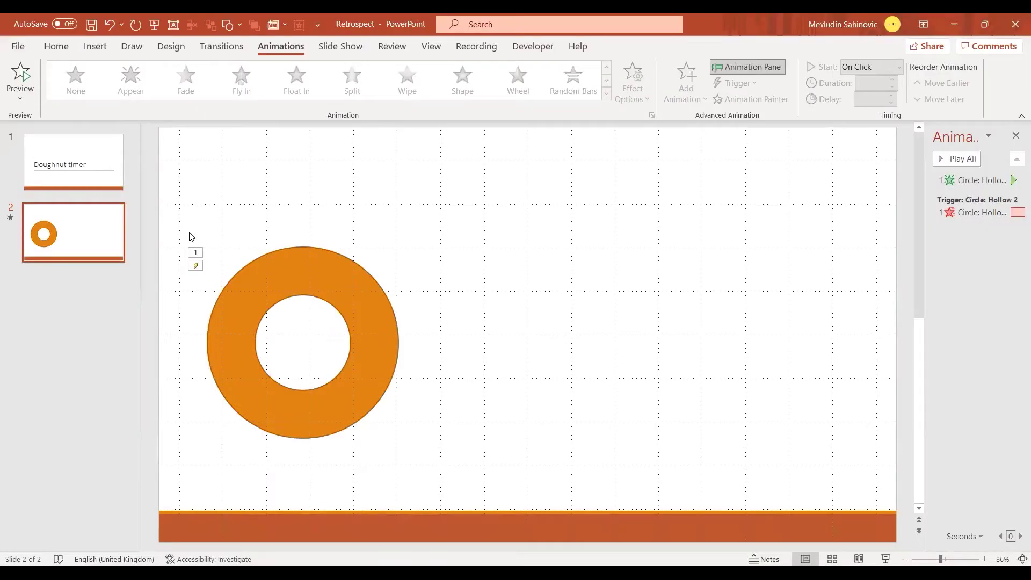
Move the Appear entry into the doughnut's trigger group, set it to After Previous, and start the show.
{"action": "left_click", "coordinate": [963, 179]}
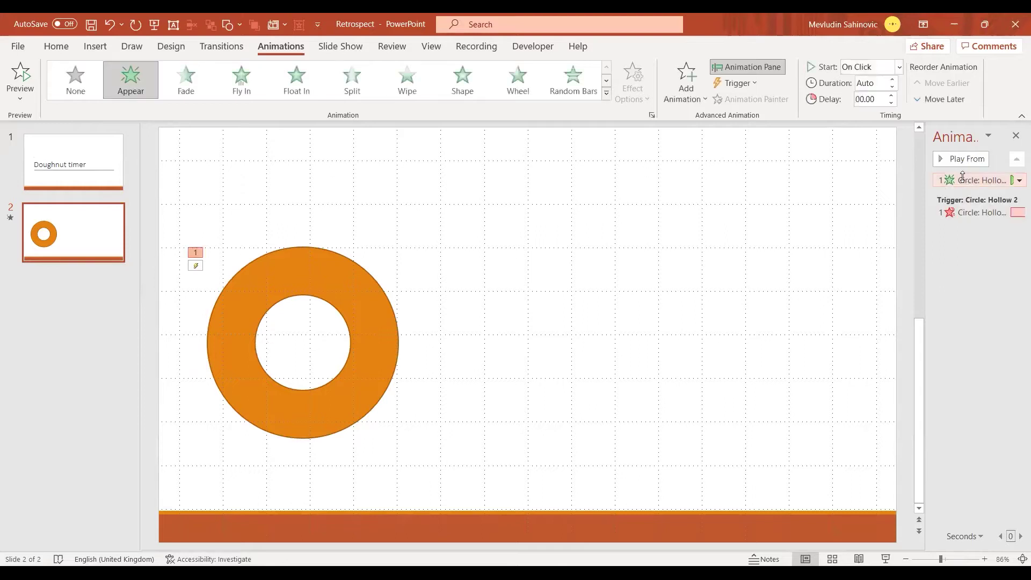
{"action": "left_click_drag", "start_coordinate": [962, 177], "coordinate": [963, 223]}
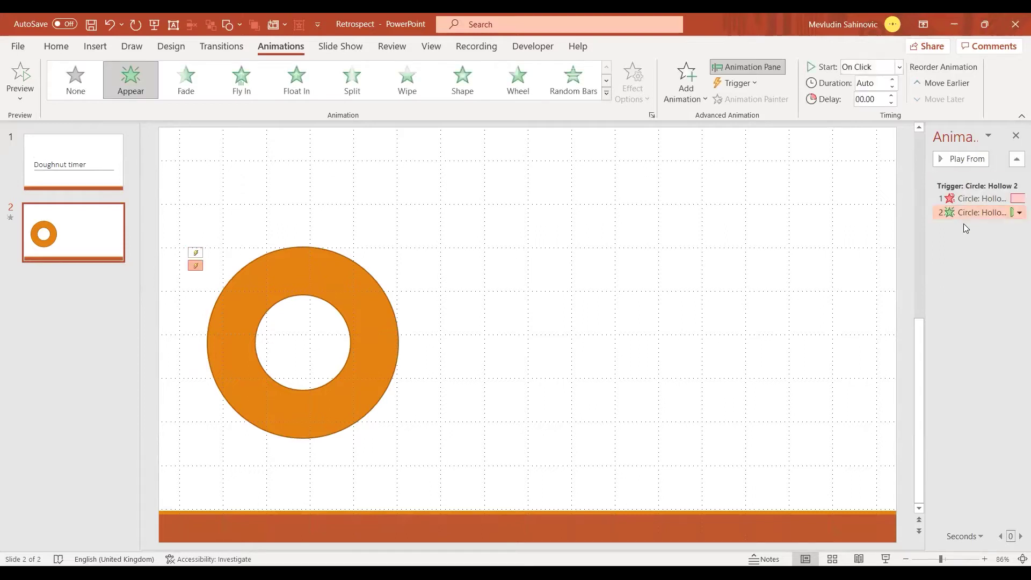
{"action": "left_click", "coordinate": [1017, 213]}
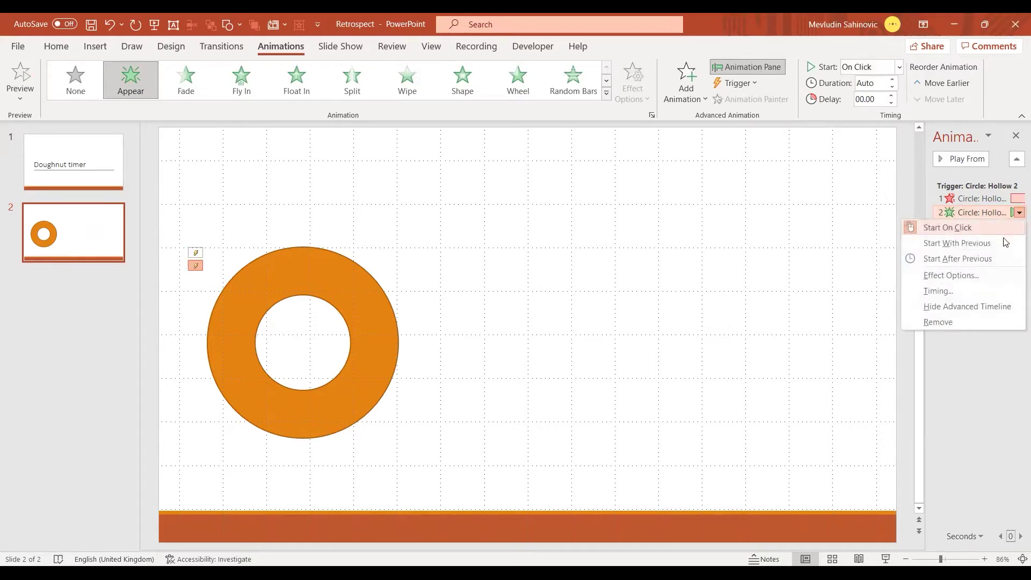
{"action": "left_click", "coordinate": [991, 258]}
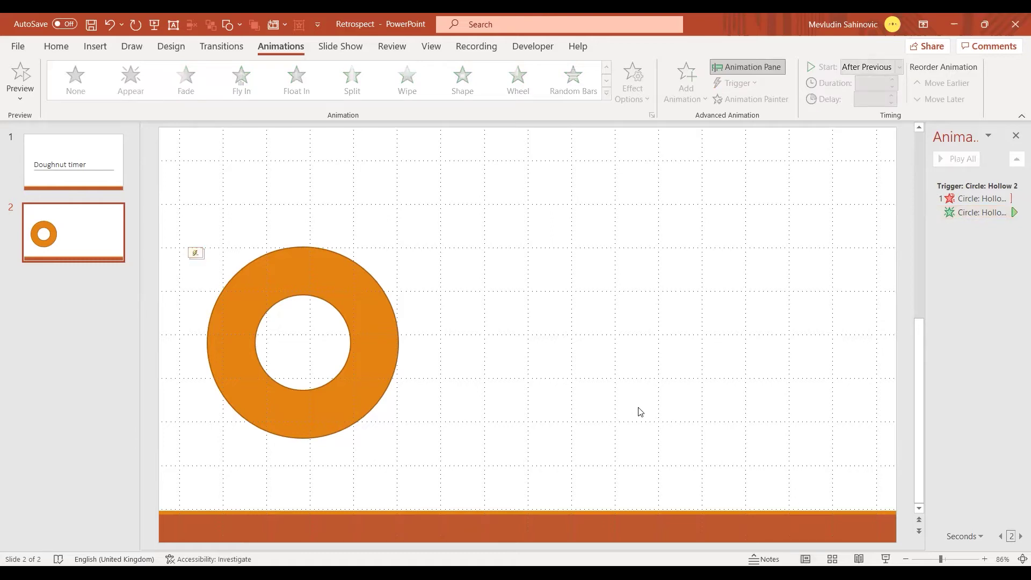
{"action": "key", "text": "shift+F5"}
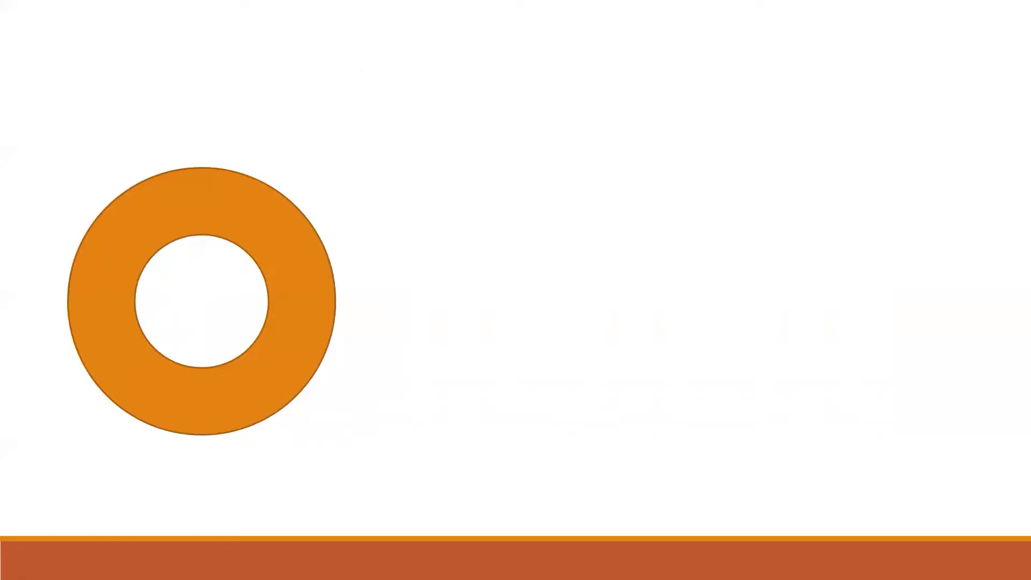
Click the doughnut in the show to watch it wheel out and reappear, then exit.
{"action": "left_click", "coordinate": [316, 318]}
{"action": "key", "text": "Escape"}
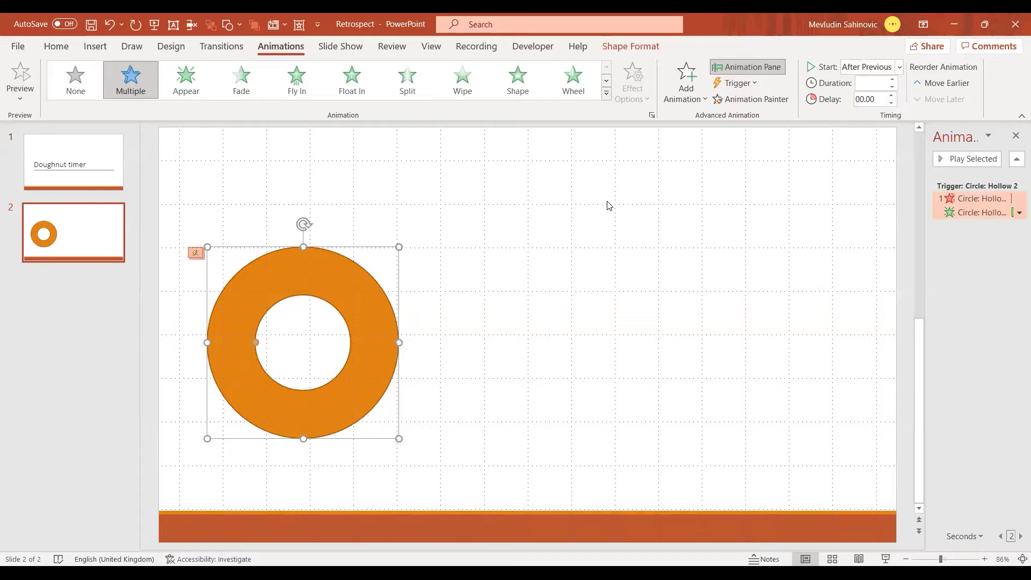
Add a Swivel entrance inside the doughnut's trigger group, set to start After Previous.
{"action": "left_click", "coordinate": [748, 85]}
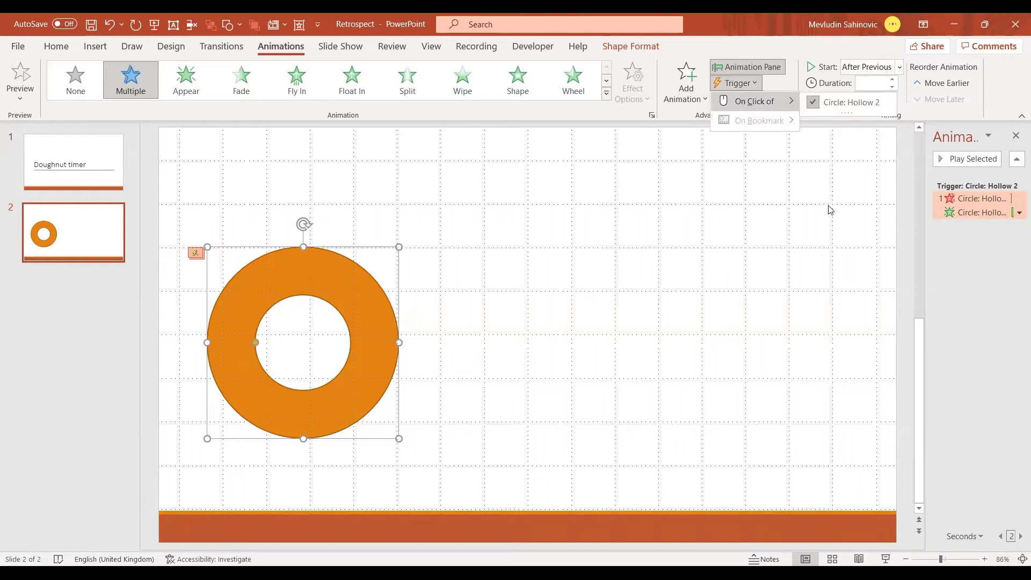
{"action": "left_click", "coordinate": [683, 88]}
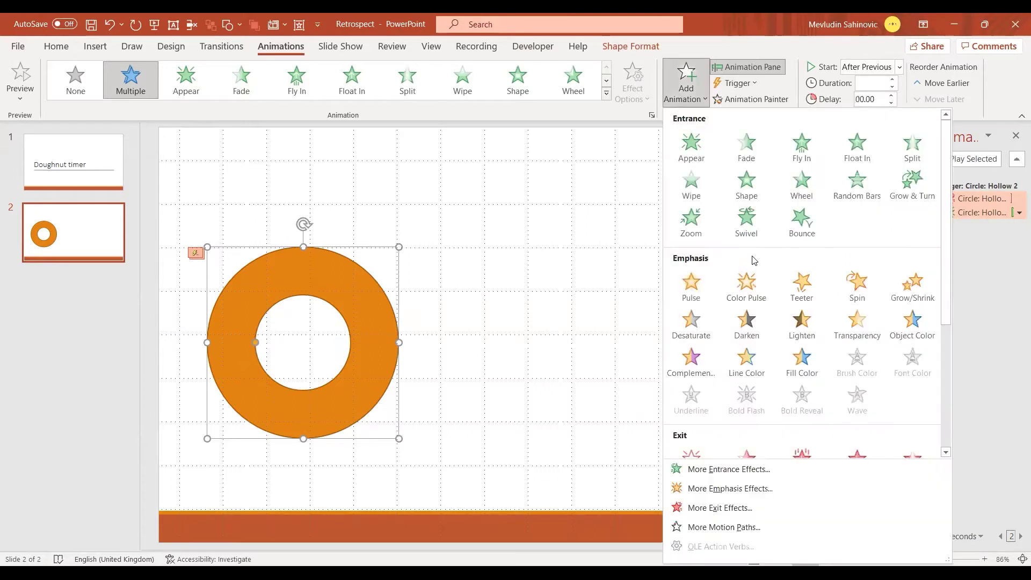
{"action": "left_click", "coordinate": [747, 220]}
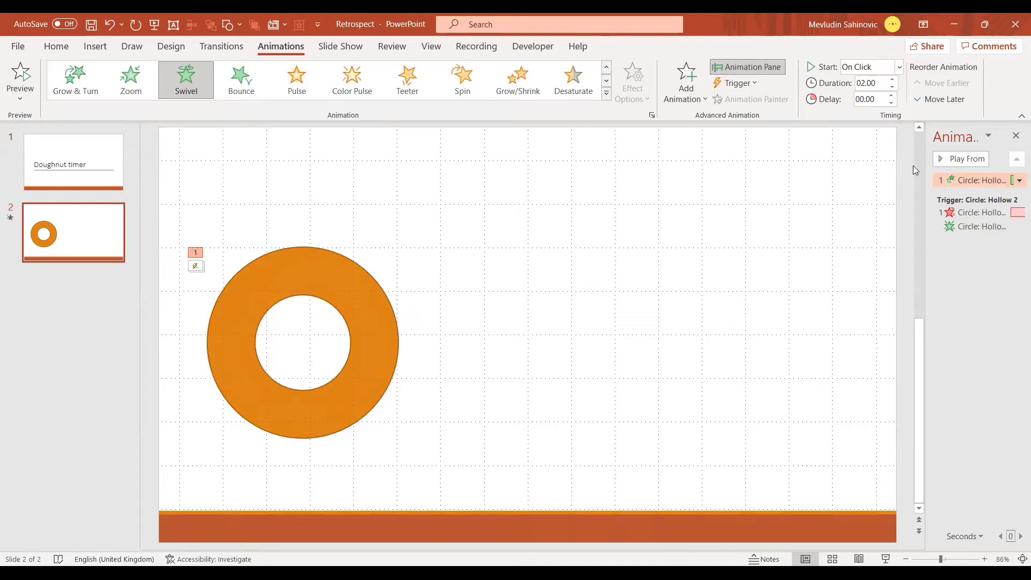
{"action": "left_click_drag", "start_coordinate": [966, 180], "coordinate": [973, 238]}
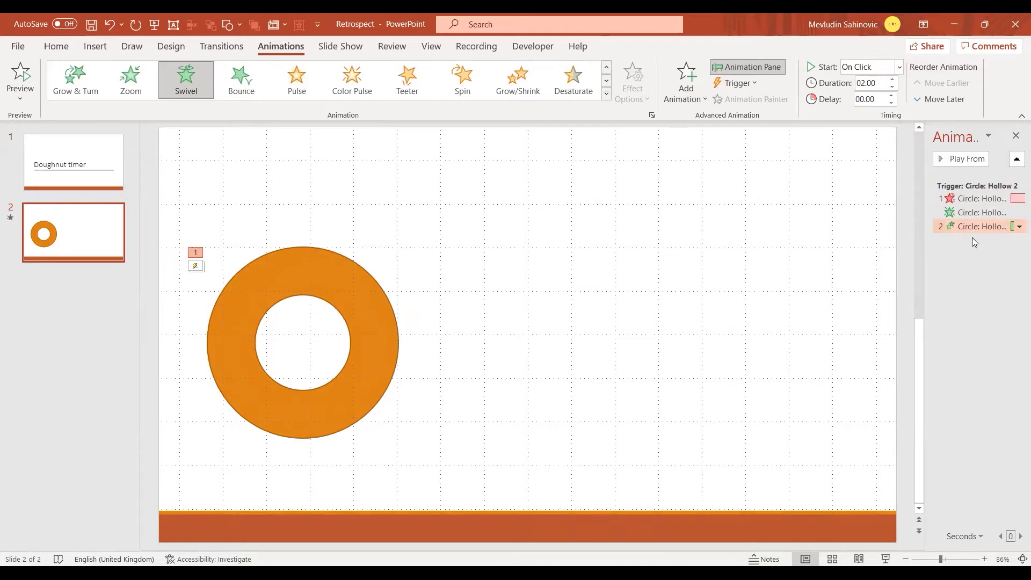
{"action": "left_click", "coordinate": [1019, 226]}
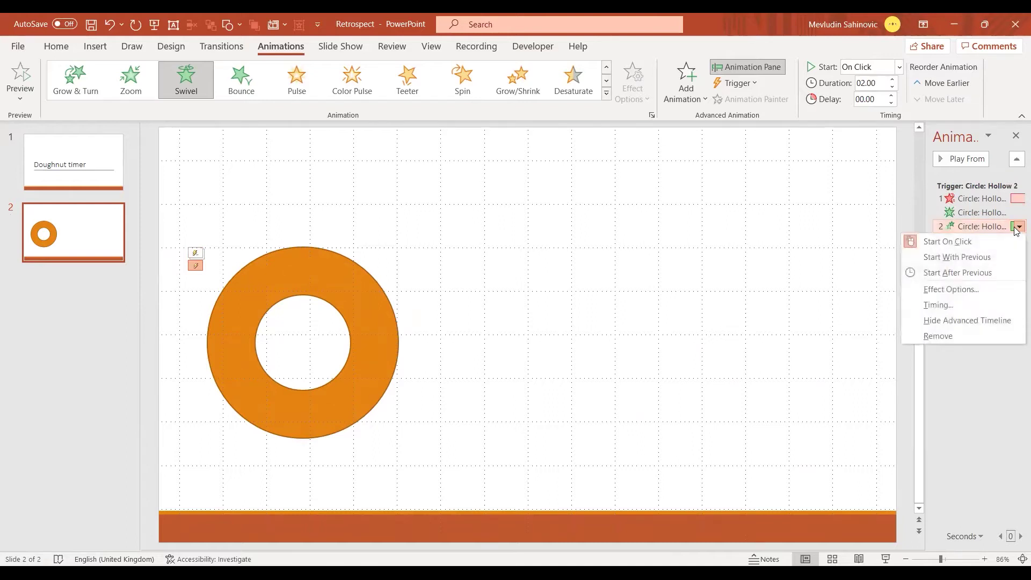
{"action": "left_click", "coordinate": [990, 276]}
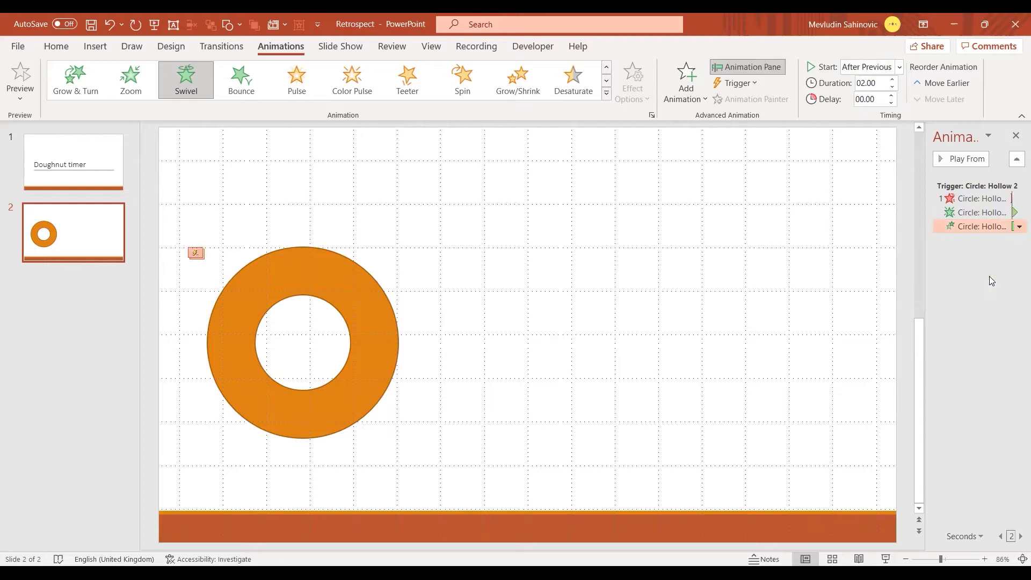
{"action": "left_click", "coordinate": [1018, 227]}
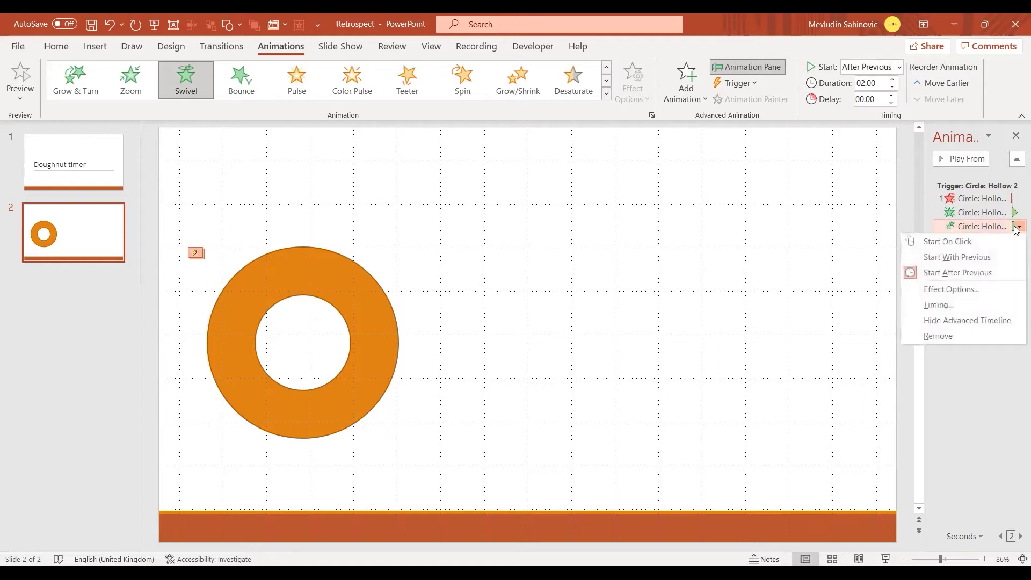
Choose Drum Roll as the Swivel animation's sound in its effect options.
{"action": "left_click", "coordinate": [945, 305]}
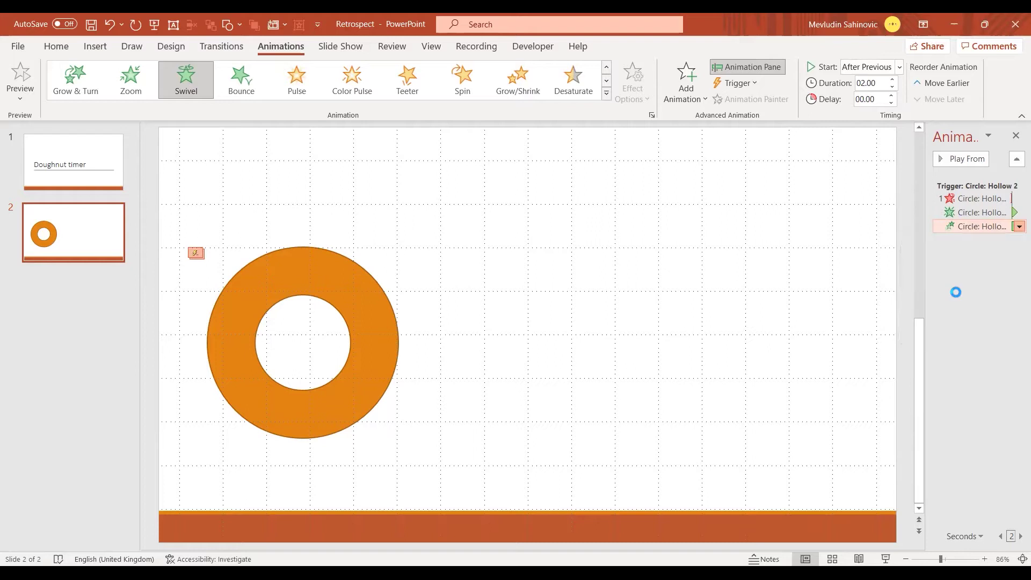
{"action": "key", "text": "alt+Down"}
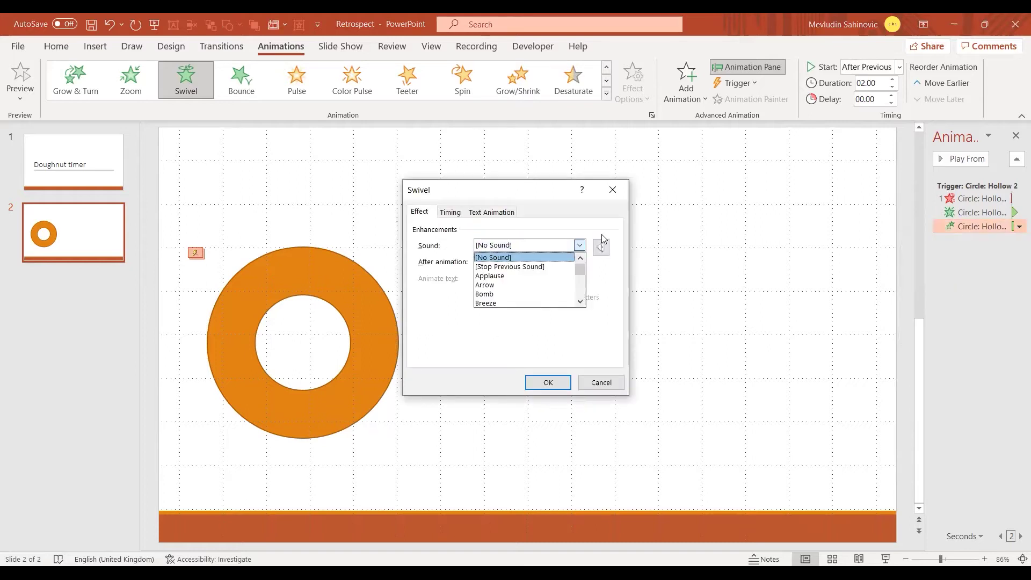
{"action": "left_click", "coordinate": [580, 302]}
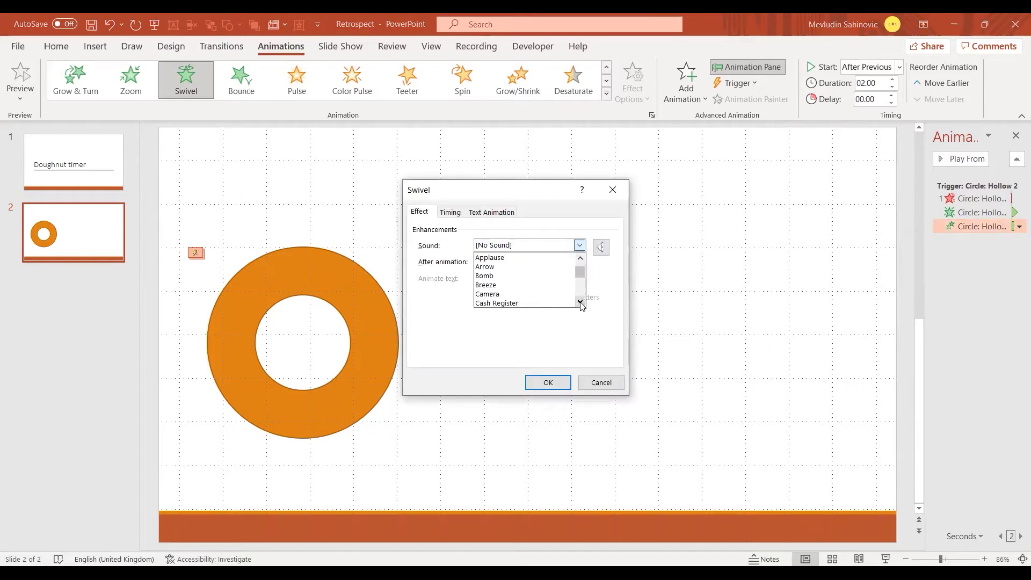
{"action": "left_click", "coordinate": [581, 302]}
{"action": "left_click", "coordinate": [581, 302]}
{"action": "left_click", "coordinate": [581, 302]}
{"action": "left_click", "coordinate": [580, 302]}
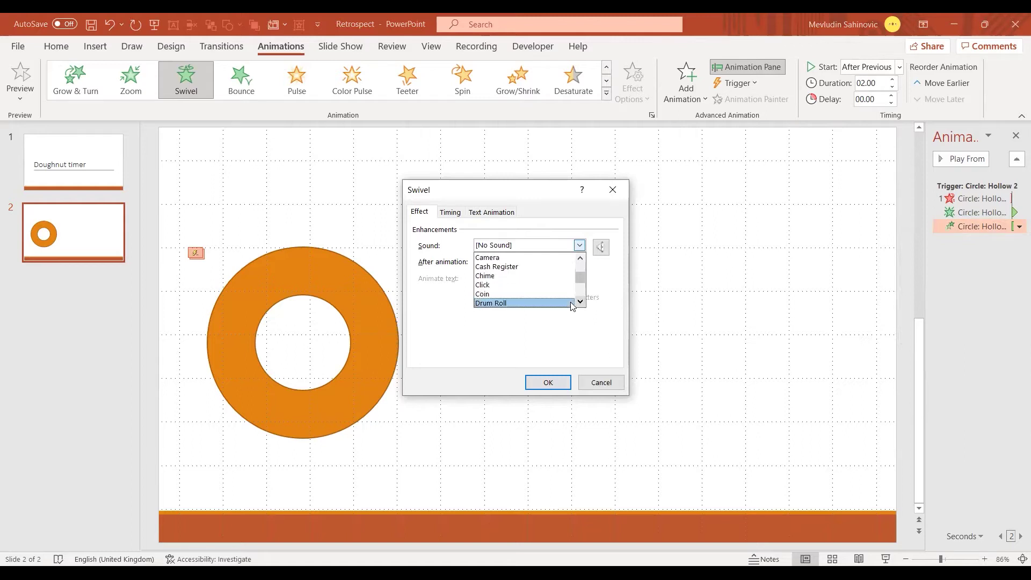
{"action": "left_click", "coordinate": [573, 304]}
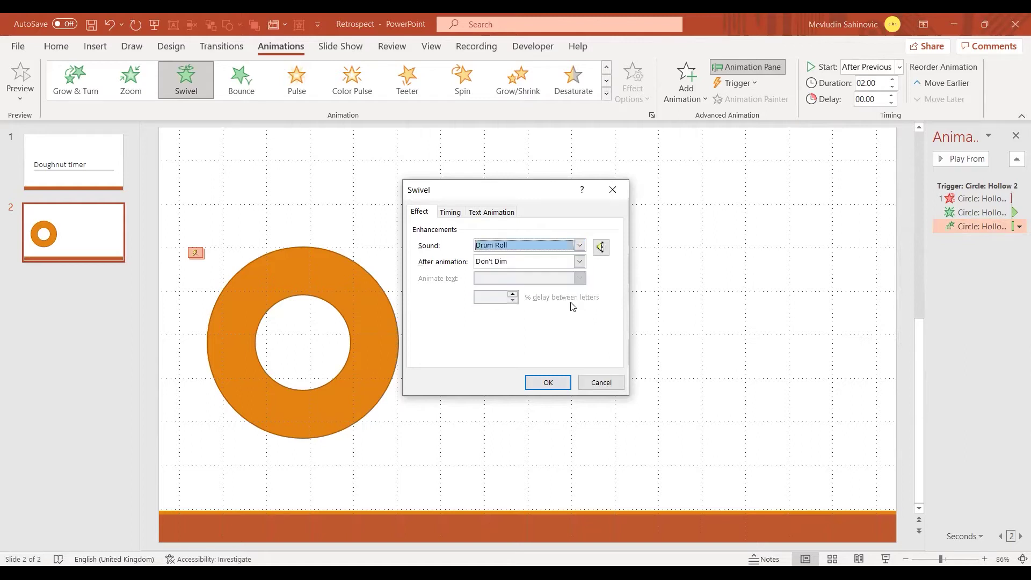
{"action": "left_click", "coordinate": [546, 382]}
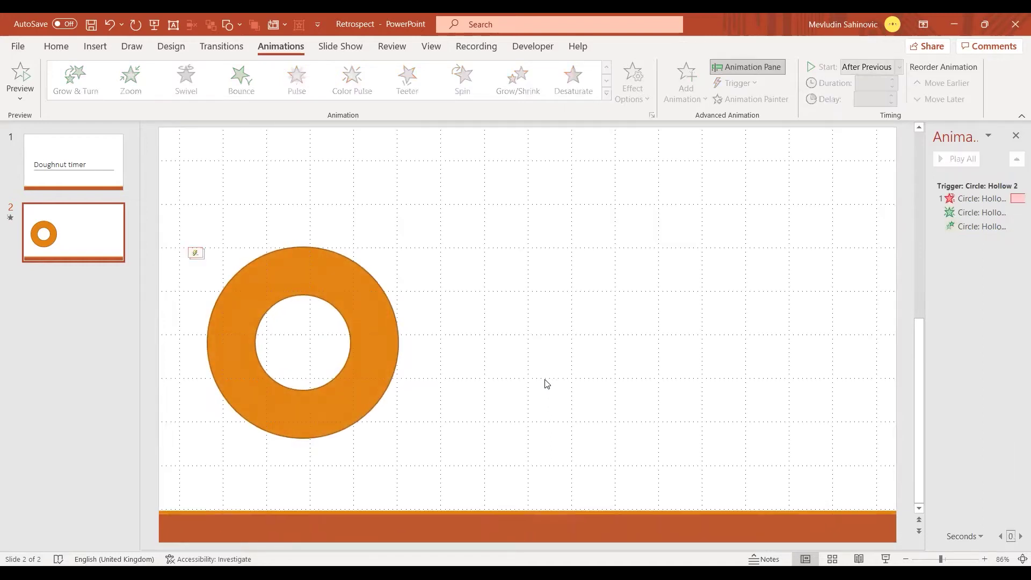
{"action": "key", "text": "shift+F5"}
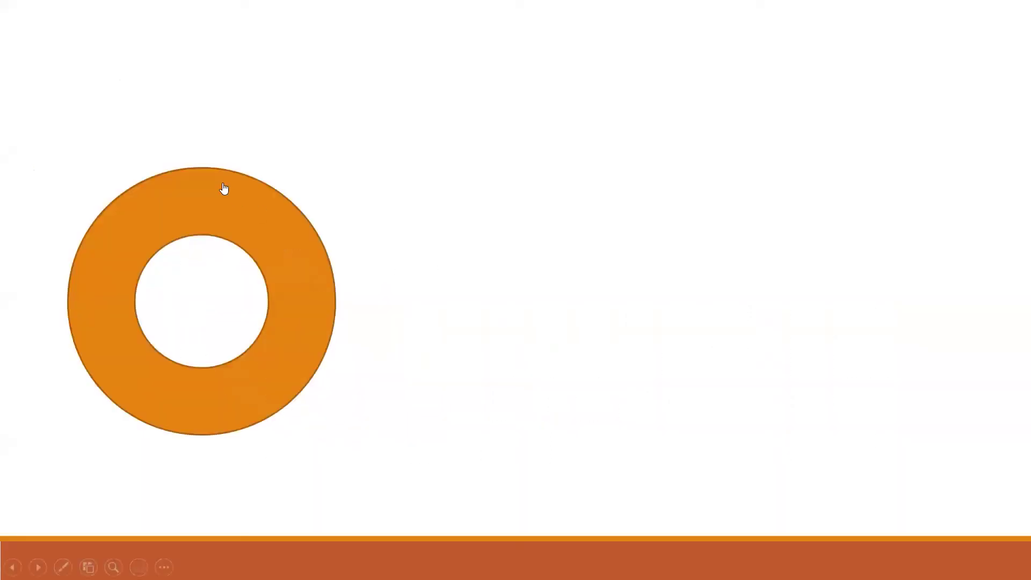
{"action": "left_click", "coordinate": [238, 207]}
Type '1 min' into the doughnut and make the label bold and larger.
{"action": "key", "text": "Escape"}
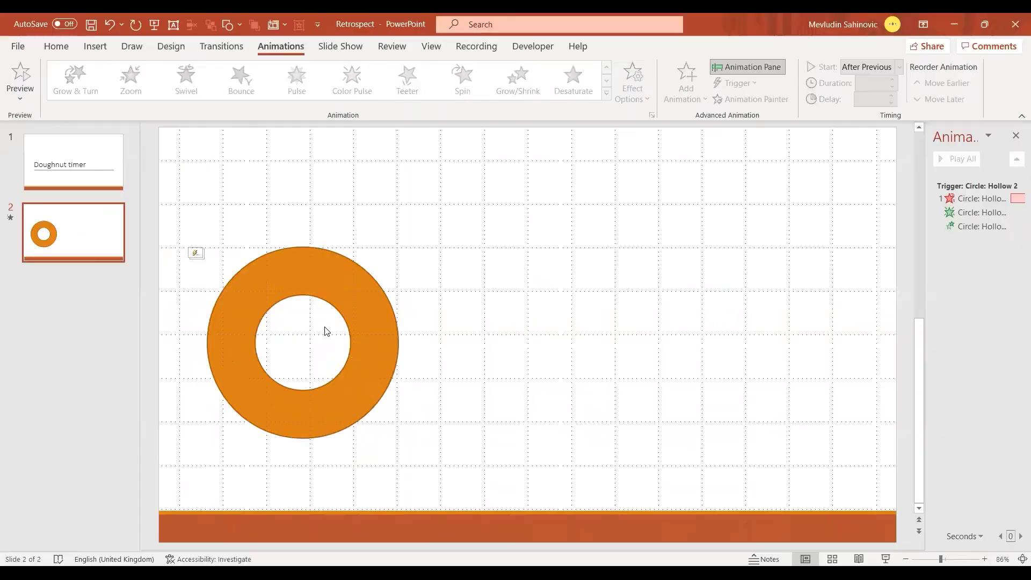
{"action": "left_click", "coordinate": [371, 349]}
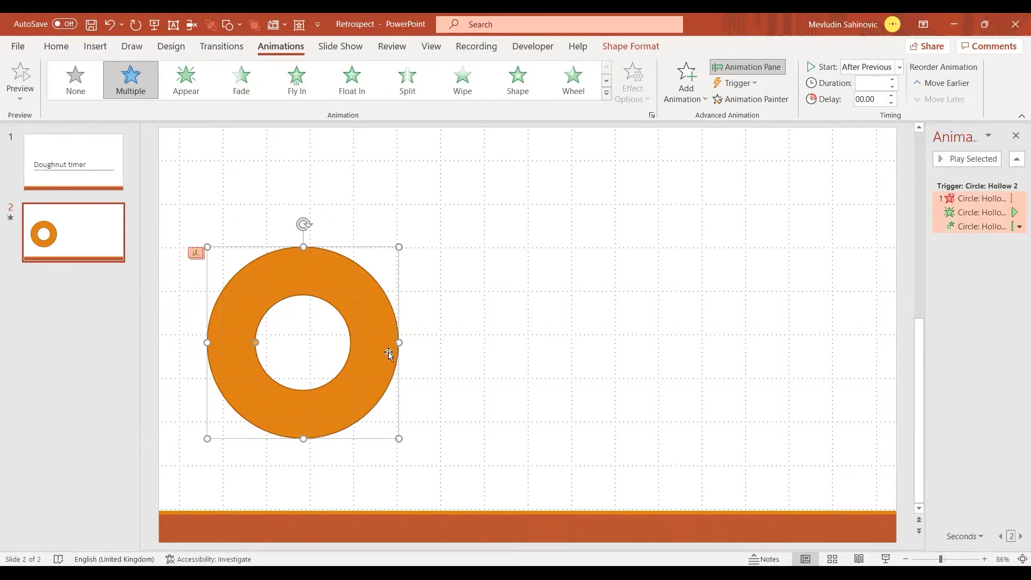
{"action": "type", "text": "1 min"}
{"action": "key", "text": "ctrl+a"}
{"action": "key", "text": "ctrl+b"}
{"action": "key", "text": "ctrl+shift+period"}
{"action": "key", "text": "ctrl+shift+period"}
{"action": "key", "text": "ctrl+shift+period"}
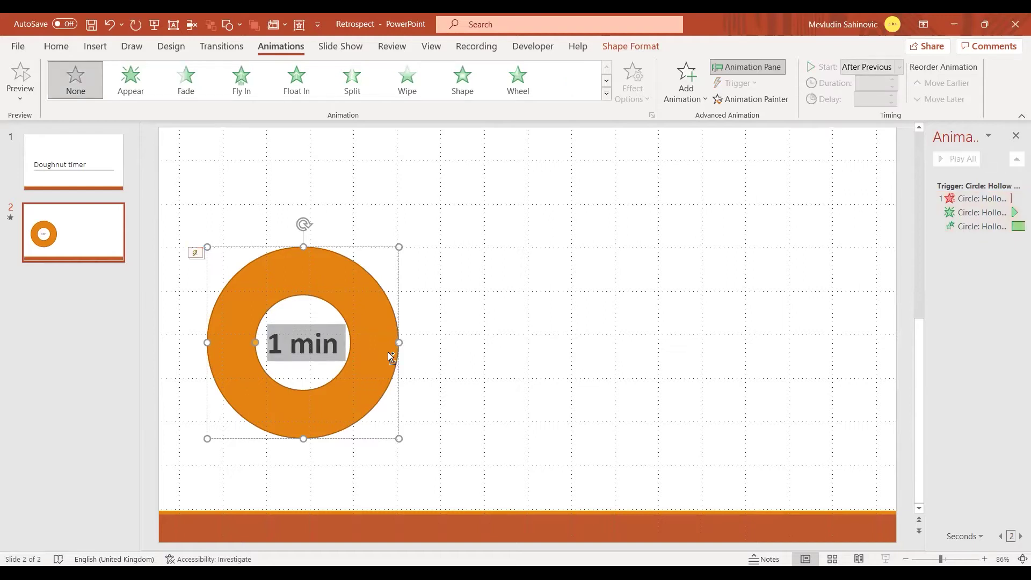
{"action": "left_click", "coordinate": [558, 342]}
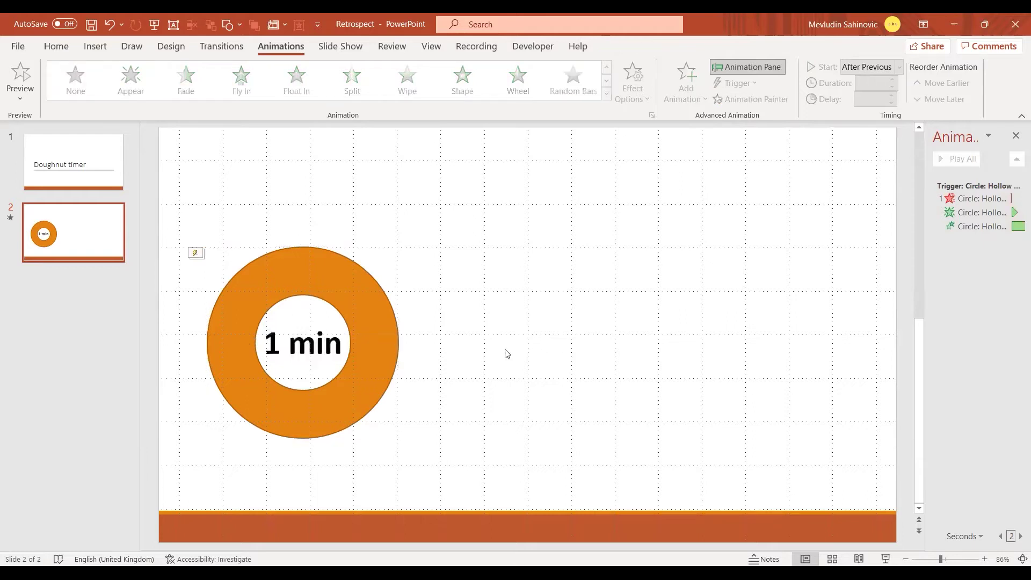
{"action": "left_click", "coordinate": [382, 360]}
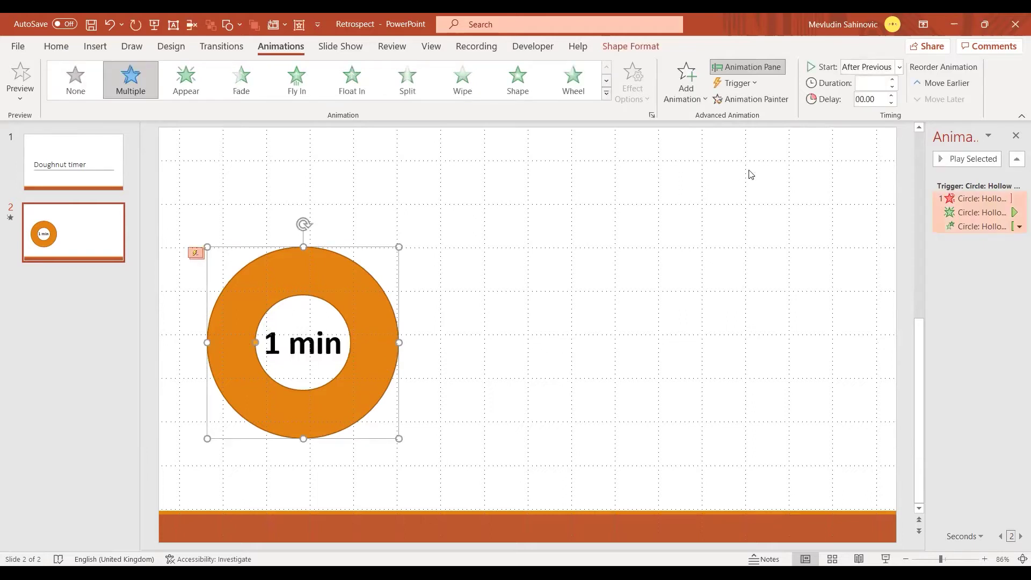
Set the doughnut's Wheel exit animation duration to 59 seconds.
{"action": "left_click", "coordinate": [980, 200]}
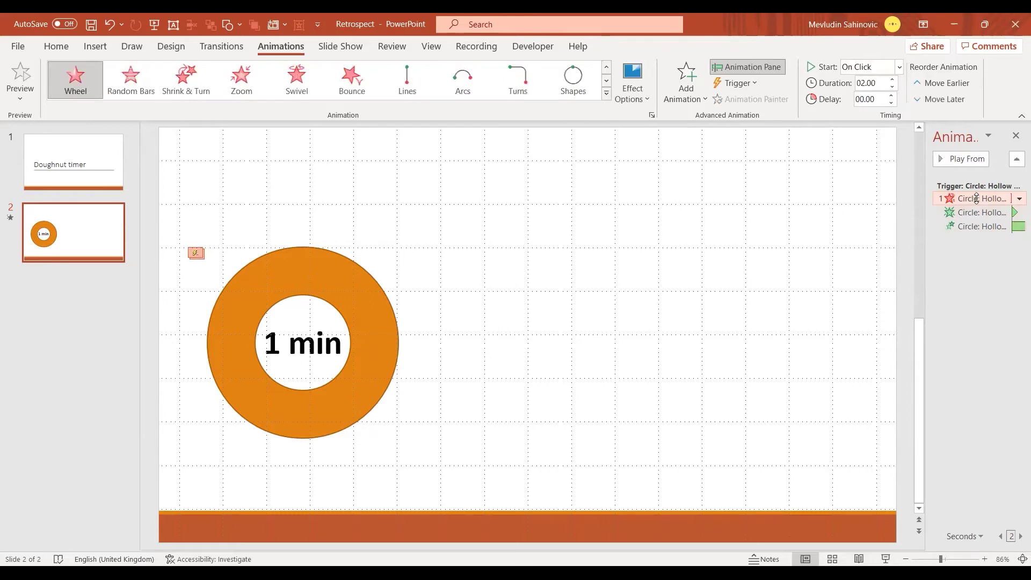
{"action": "left_click", "coordinate": [857, 83]}
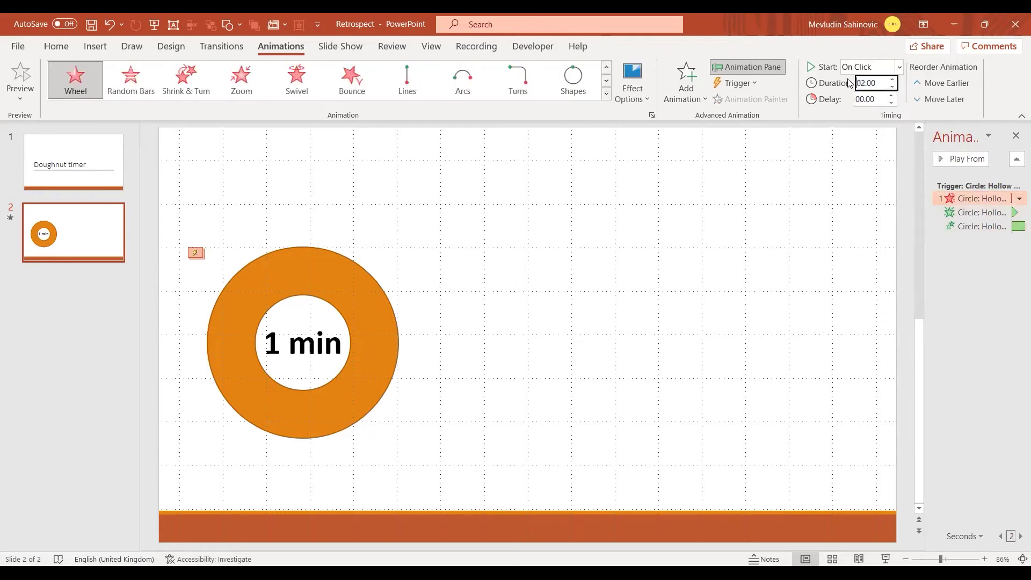
{"action": "key", "text": "Delete"}
{"action": "key", "text": "Delete"}
{"action": "type", "text": "59"}
{"action": "key", "text": "Return"}
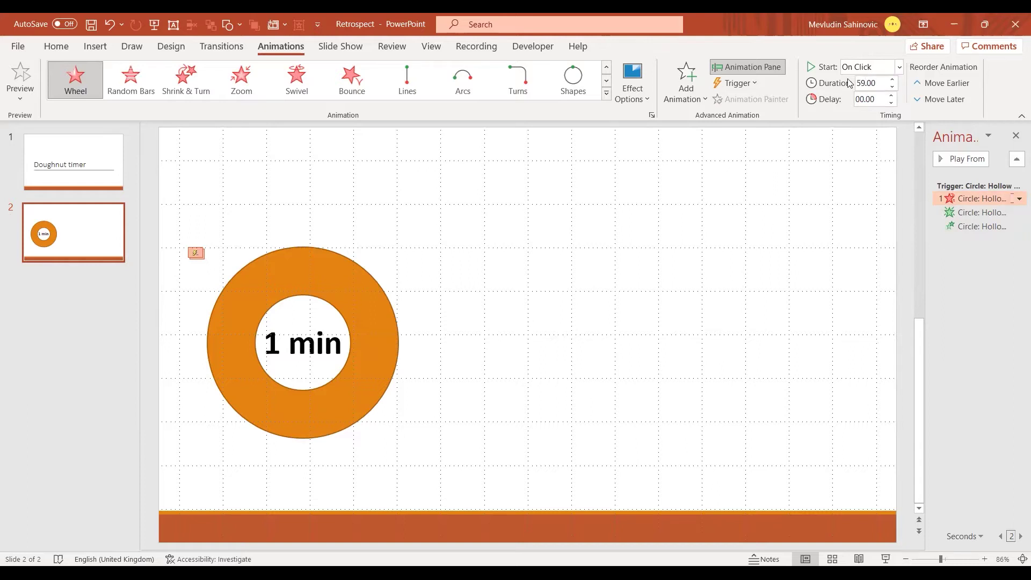
Pause the running stopwatch and return to the presentation.
{"action": "left_click", "coordinate": [744, 313]}
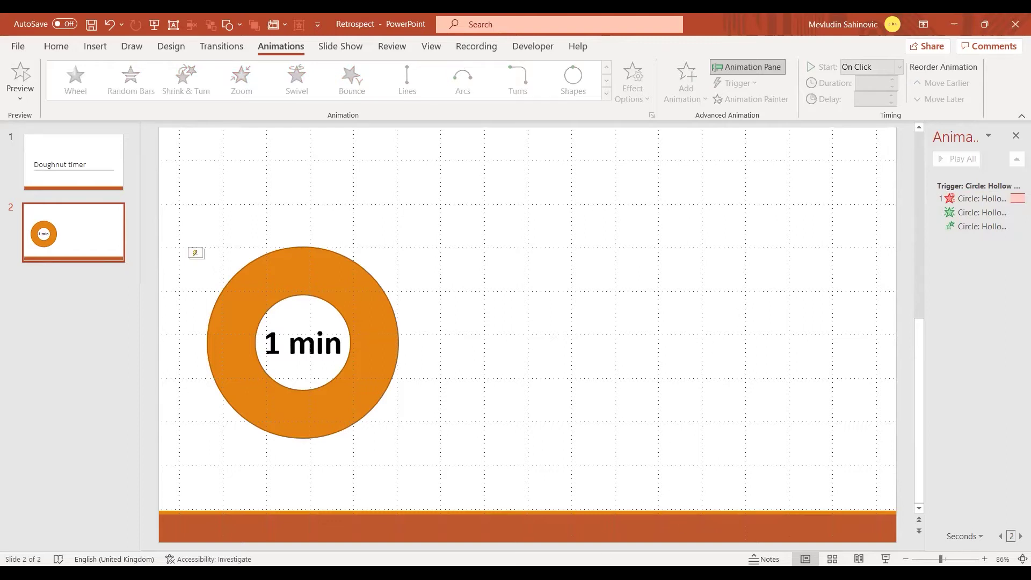
{"action": "key", "text": "alt+Tab"}
{"action": "left_click", "coordinate": [160, 228]}
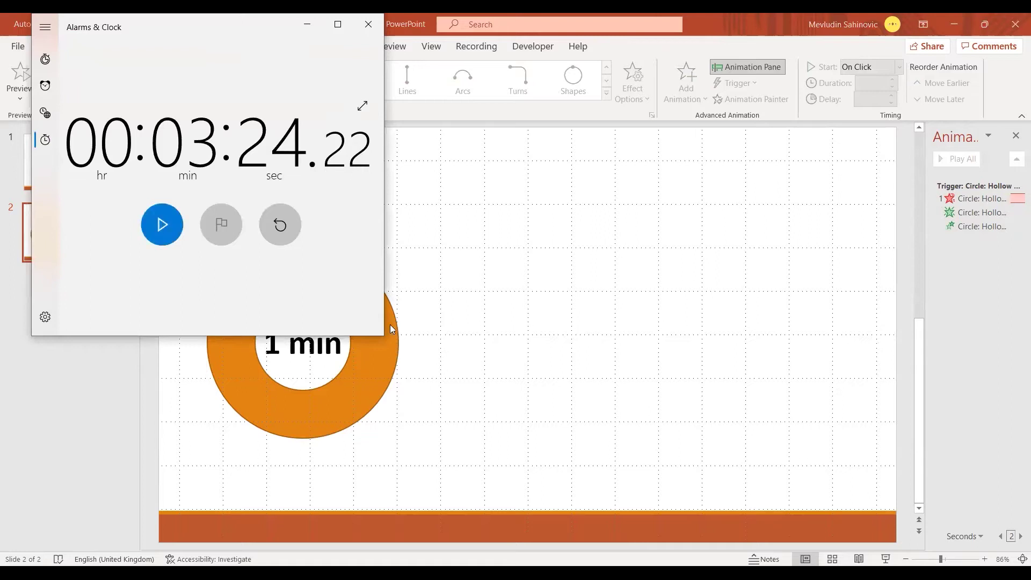
{"action": "left_click", "coordinate": [537, 386]}
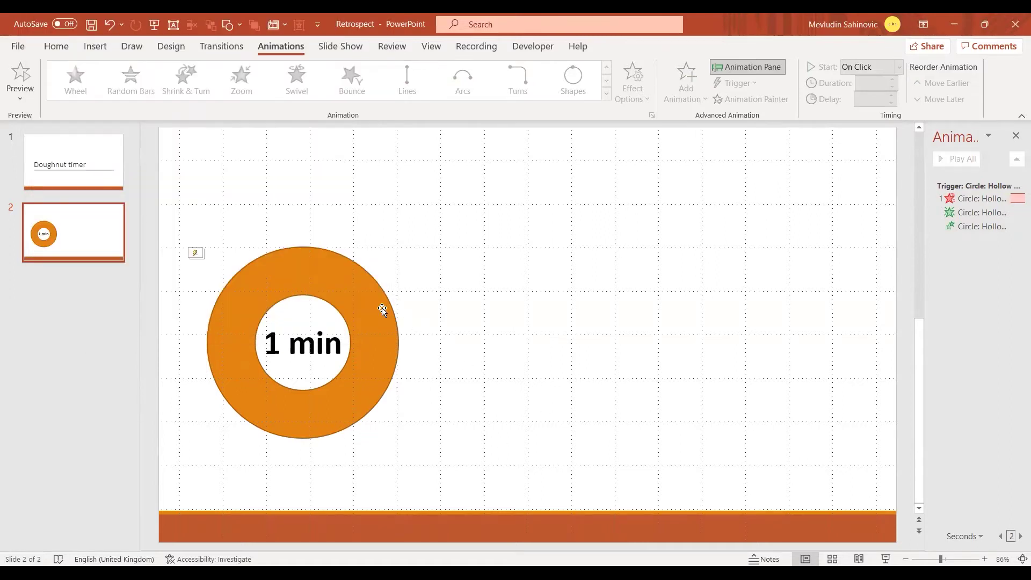
Nudge the 1 min doughnut and duplicate it, animations included, beside the original.
{"action": "left_click_drag", "start_coordinate": [382, 308], "coordinate": [367, 303]}
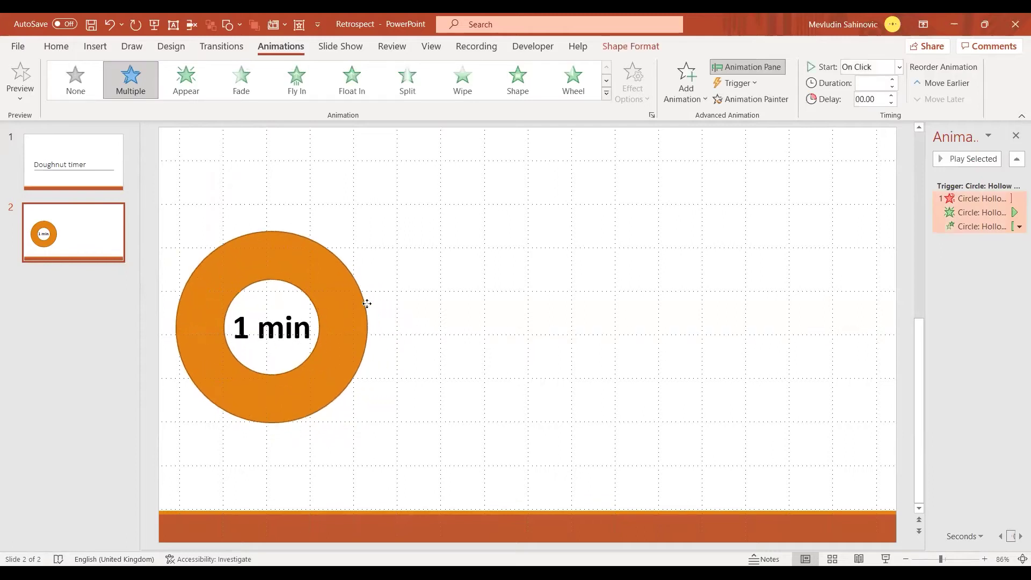
{"action": "key", "text": "ctrl+v"}
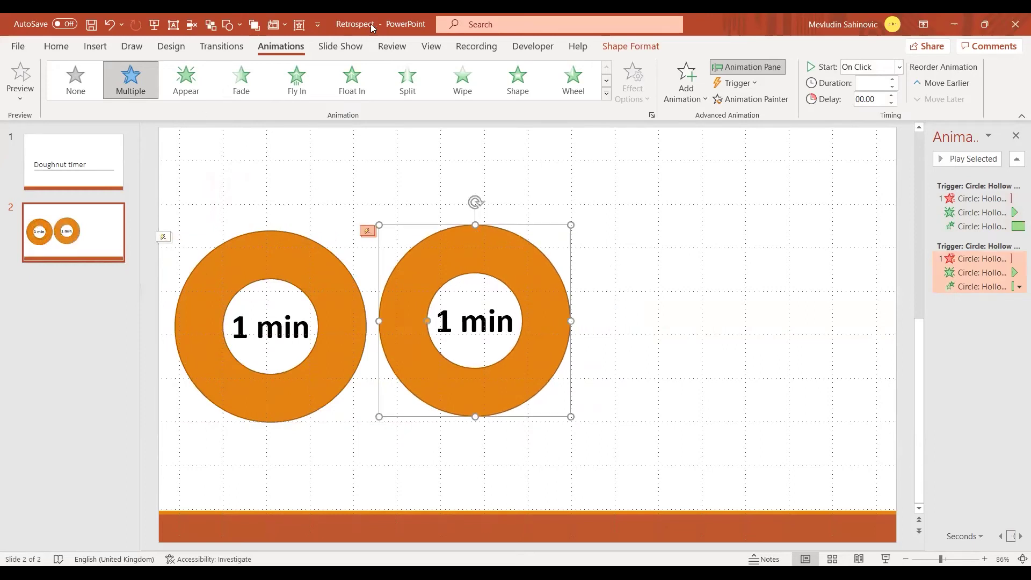
{"action": "left_click", "coordinate": [653, 48]}
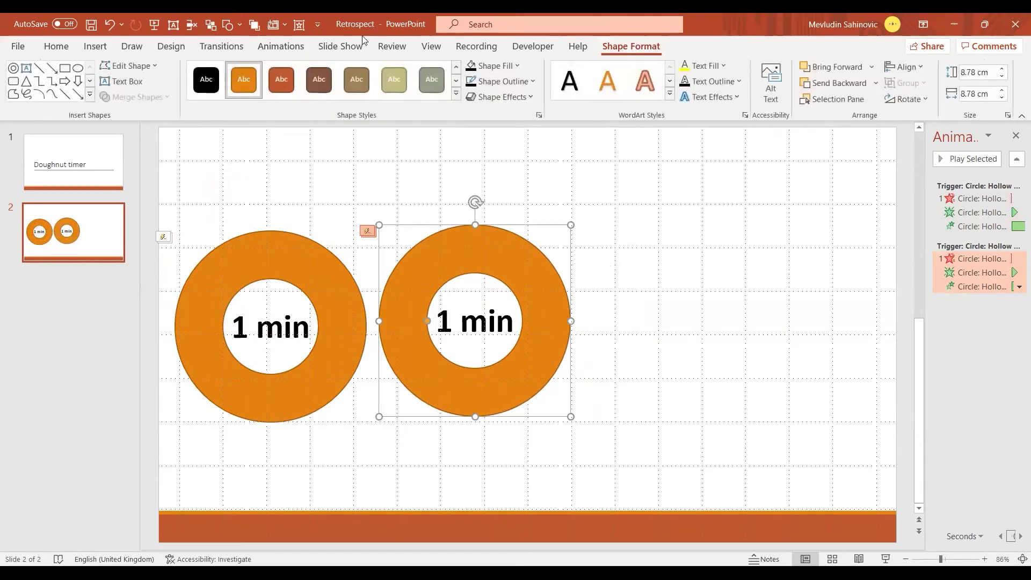
Change the right doughnut into an oval with the solid black Abc shape style.
{"action": "left_click", "coordinate": [145, 67]}
{"action": "mouse_move", "coordinate": [153, 84]}
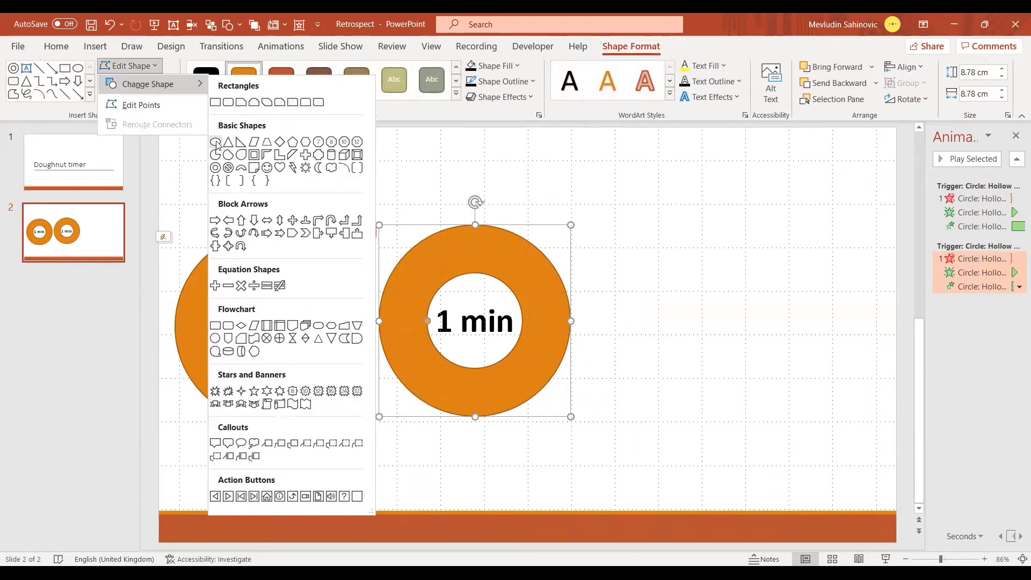
{"action": "left_click", "coordinate": [215, 142]}
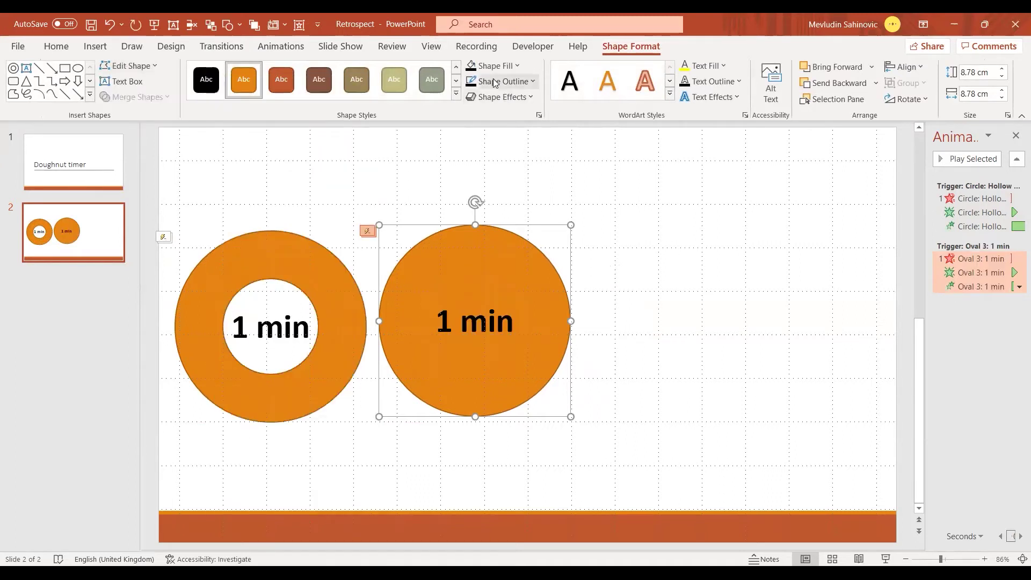
{"action": "left_click", "coordinate": [210, 86]}
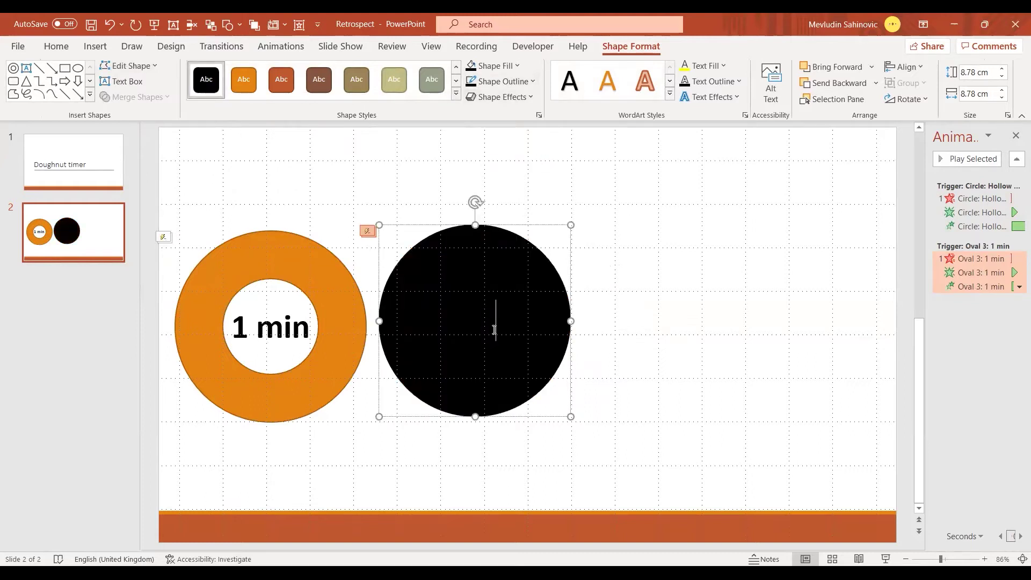
Colour the circle's 1 min text yellow and reselect the black circle.
{"action": "double_click", "coordinate": [494, 331]}
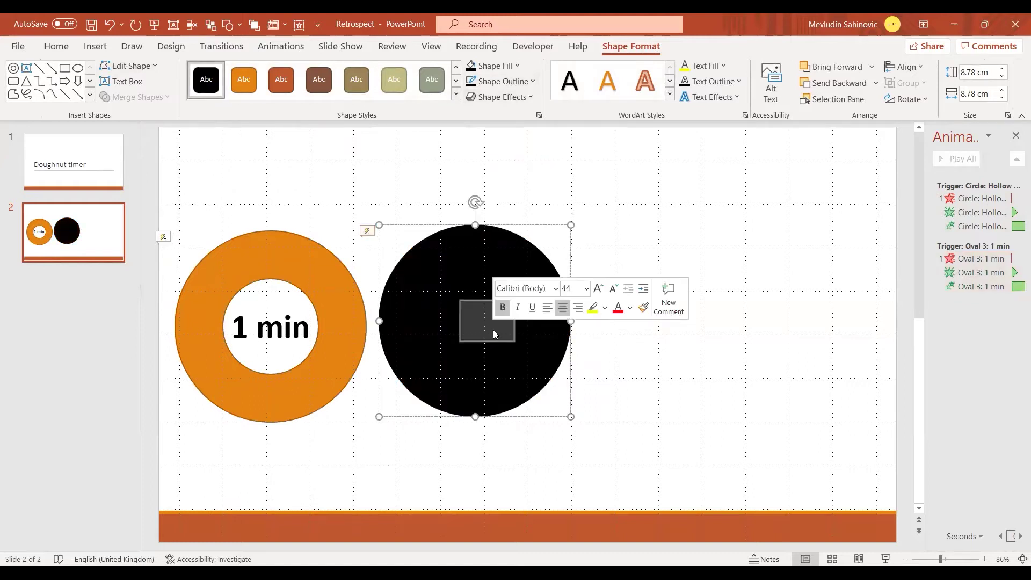
{"action": "left_click", "coordinate": [706, 75]}
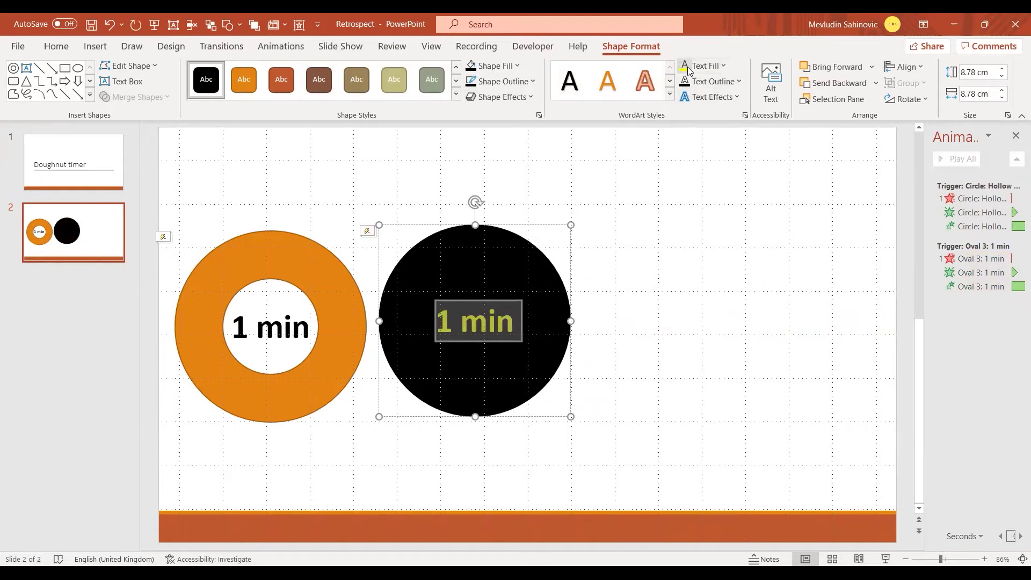
{"action": "left_click", "coordinate": [653, 362]}
{"action": "left_click", "coordinate": [546, 336]}
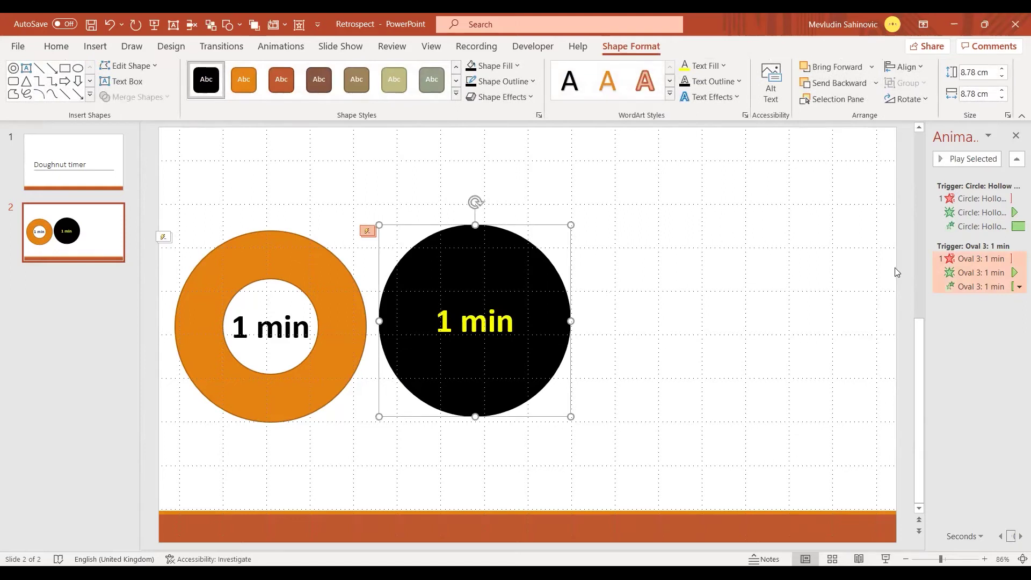
Select the black circle's Oval 3 Wheel exit in the Animation Pane and widen the pane to show its timeline.
{"action": "left_click", "coordinate": [277, 52]}
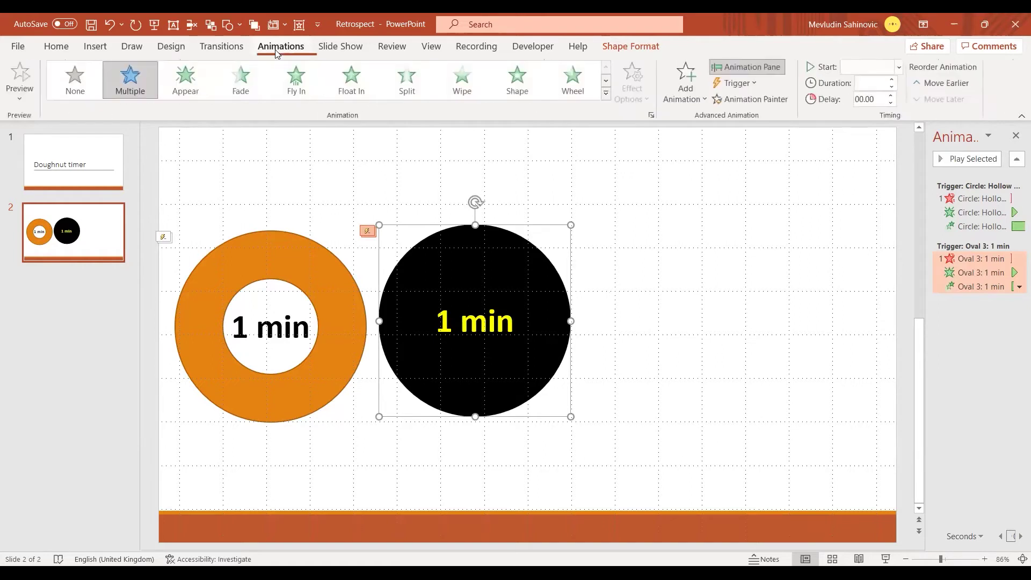
{"action": "left_click", "coordinate": [986, 259]}
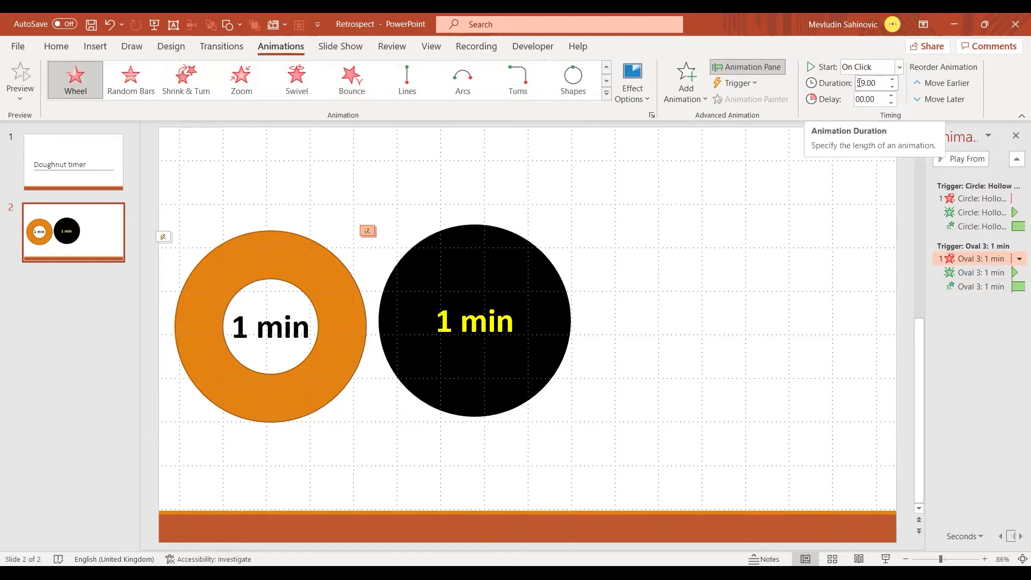
{"action": "left_click_drag", "start_coordinate": [926, 361], "coordinate": [553, 362]}
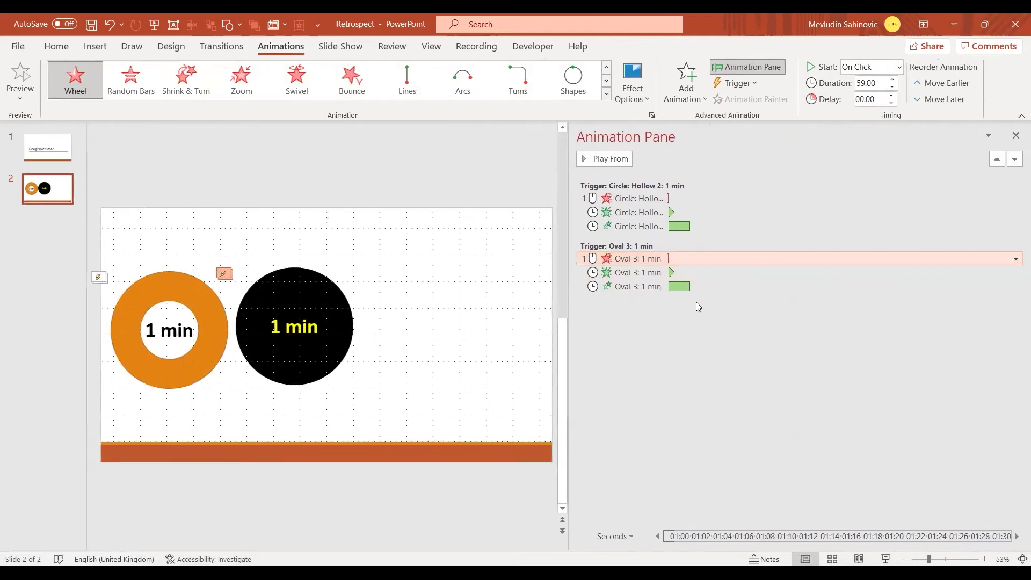
Stretch the Oval 3 Wheel exit timing bar so it ends at 05:00.
{"action": "left_click", "coordinate": [336, 308]}
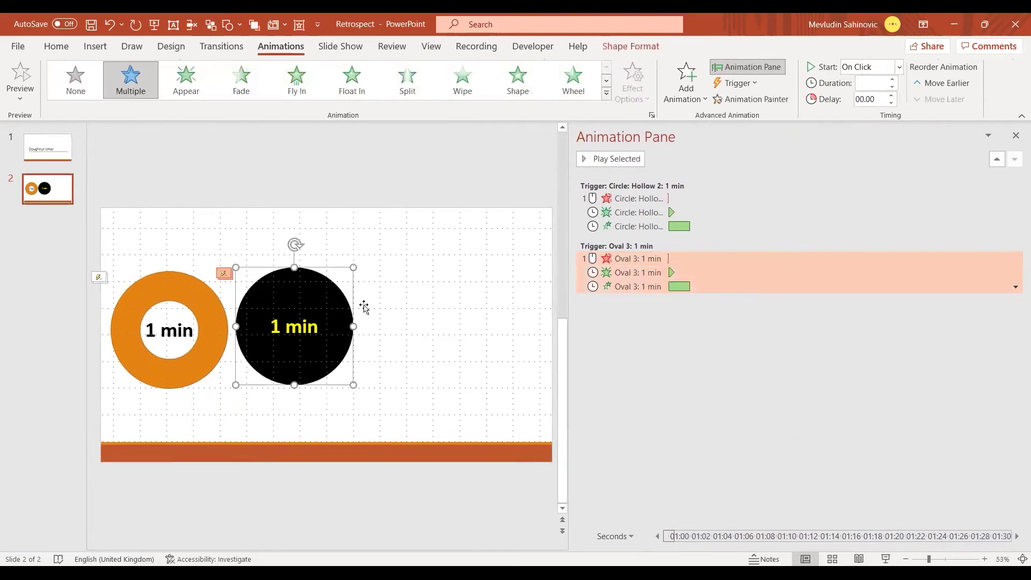
{"action": "left_click", "coordinate": [826, 257]}
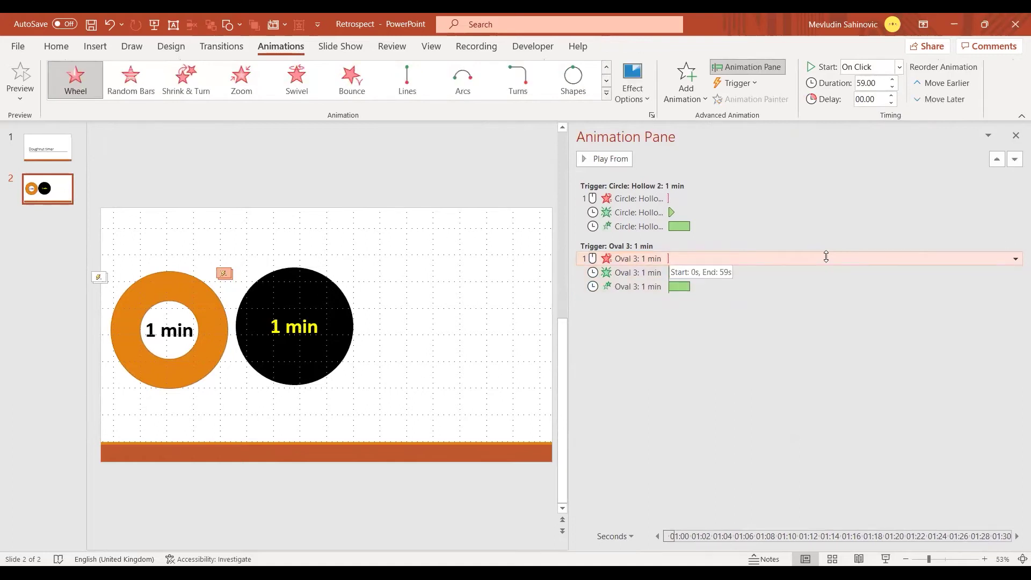
{"action": "left_click_drag", "start_coordinate": [826, 257], "coordinate": [826, 257]}
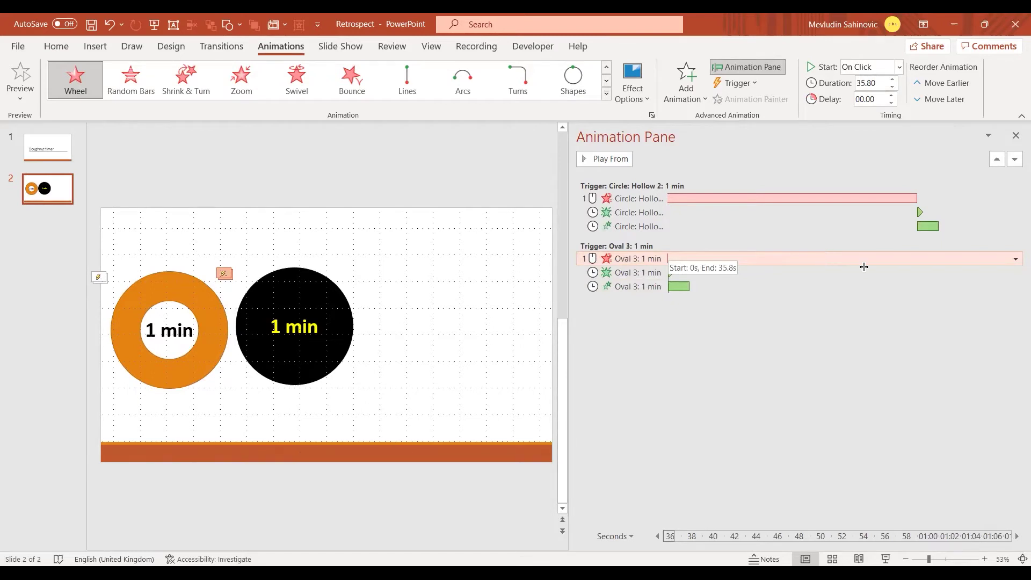
{"action": "left_click_drag", "start_coordinate": [1016, 270], "coordinate": [1004, 263]}
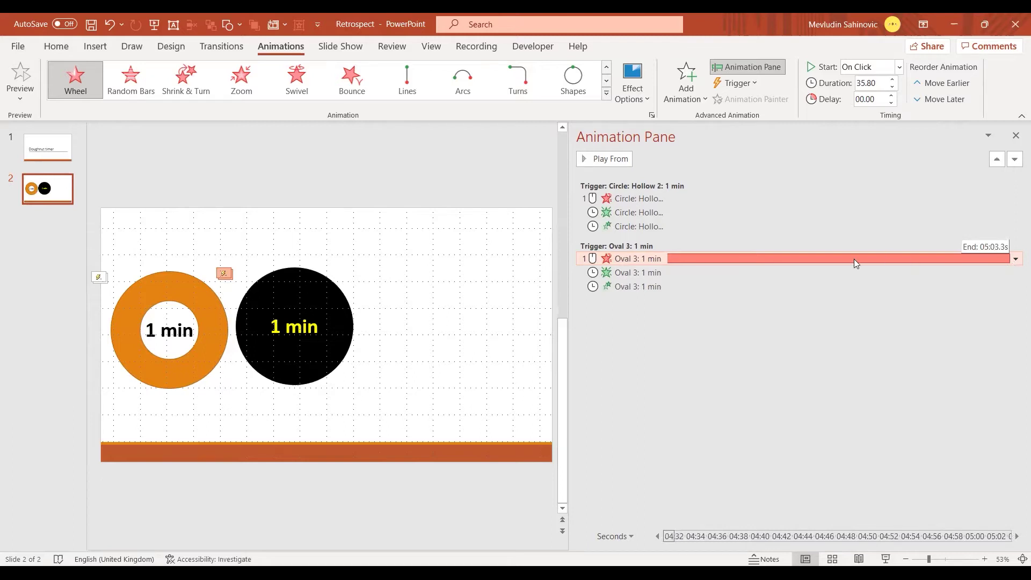
{"action": "left_click_drag", "start_coordinate": [833, 259], "coordinate": [832, 259]}
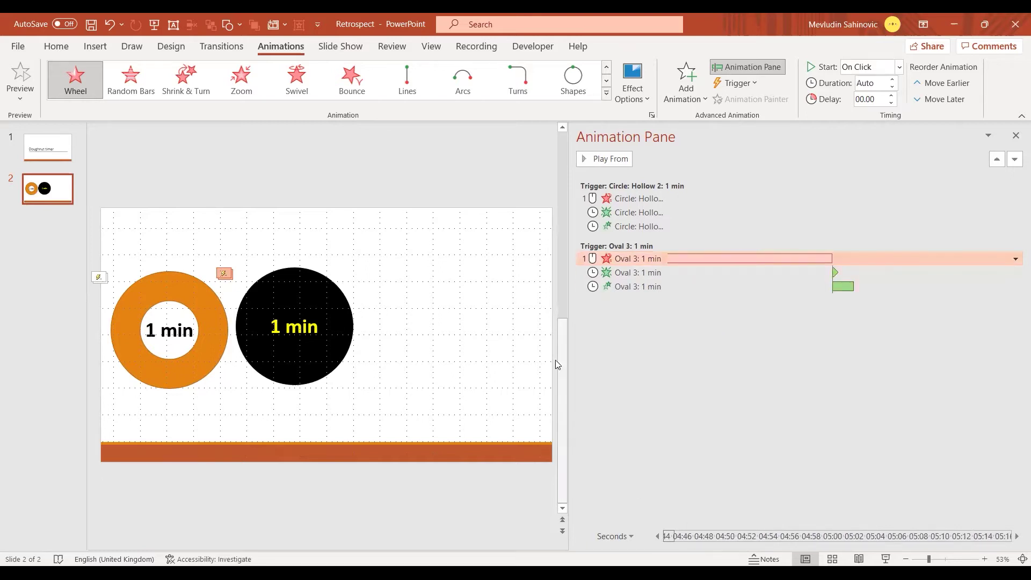
{"action": "left_click", "coordinate": [484, 376]}
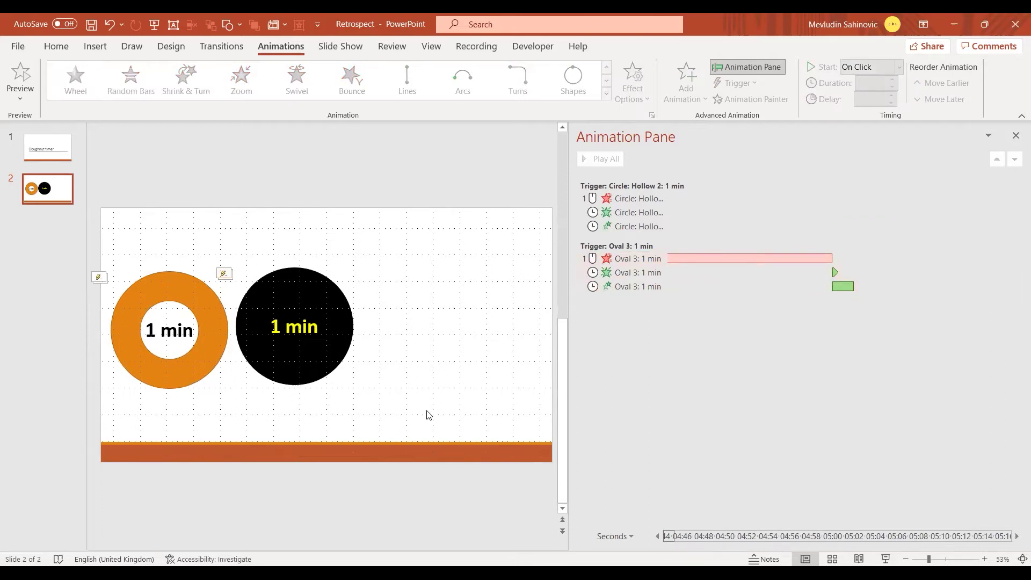
{"action": "key", "text": "shift+F5"}
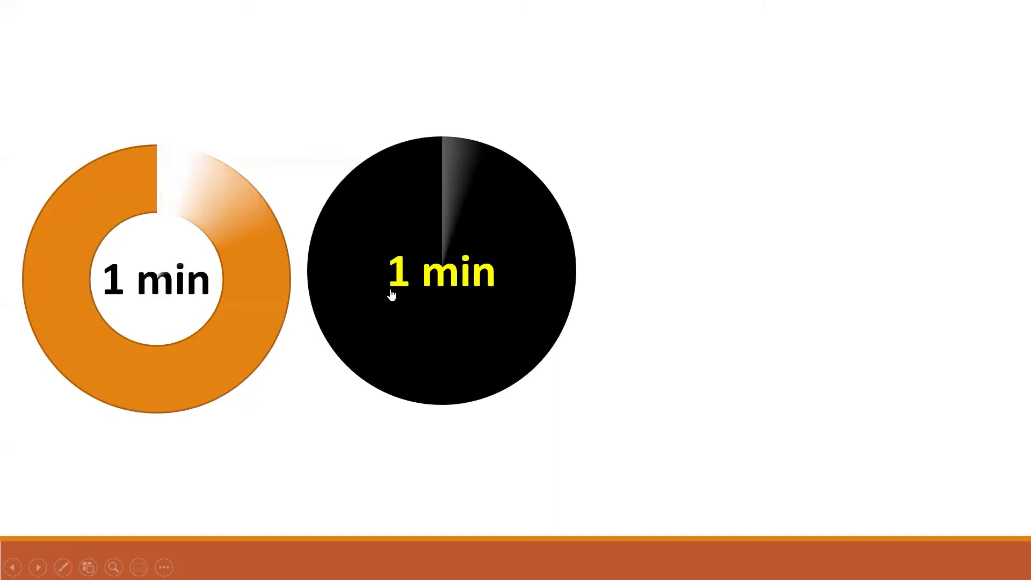
{"action": "key", "text": "Escape"}
Change the black circle's label from 1 min to 5 min.
{"action": "left_click", "coordinate": [273, 328]}
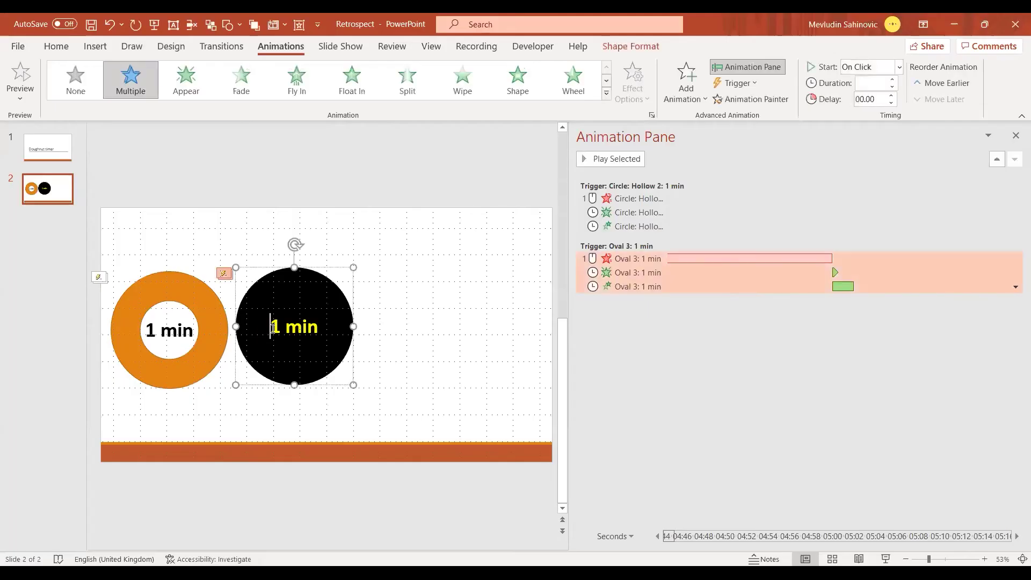
{"action": "key", "text": "Delete"}
{"action": "type", "text": "5"}
{"action": "left_click", "coordinate": [382, 351]}
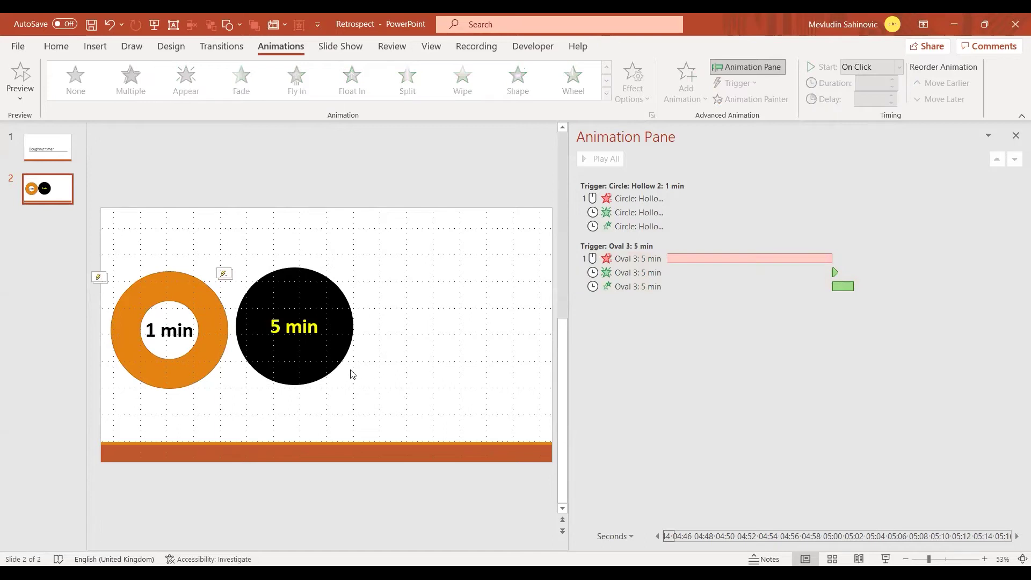
Fill the 5 min circle blue and place a duplicate to its right.
{"action": "left_click", "coordinate": [324, 367]}
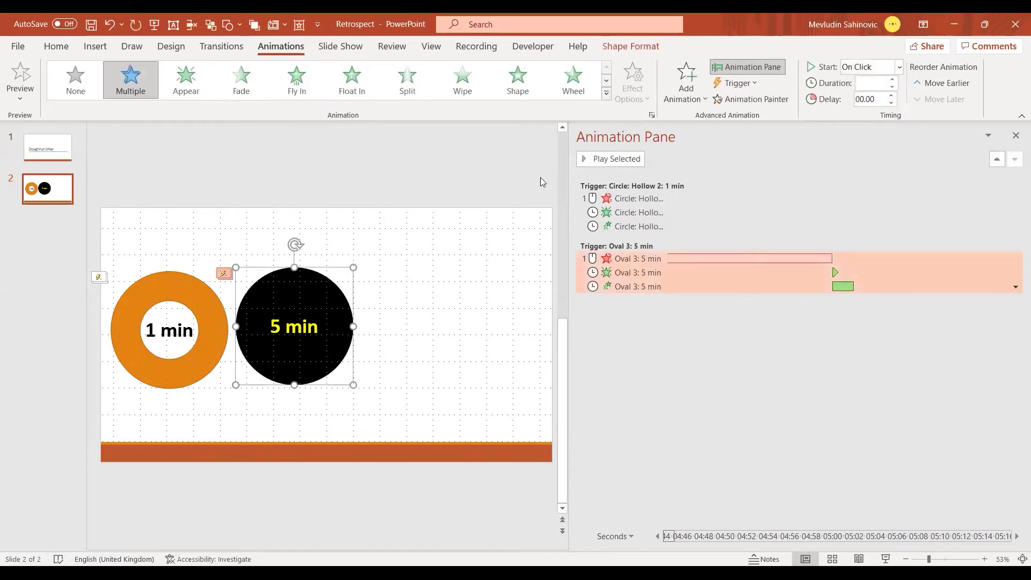
{"action": "left_click", "coordinate": [654, 46]}
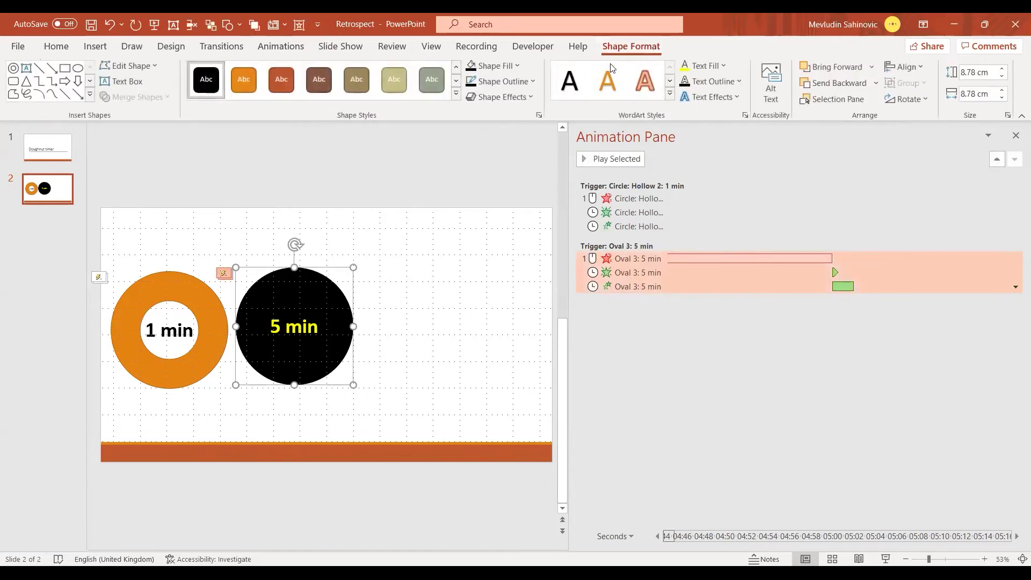
{"action": "left_click", "coordinate": [509, 67]}
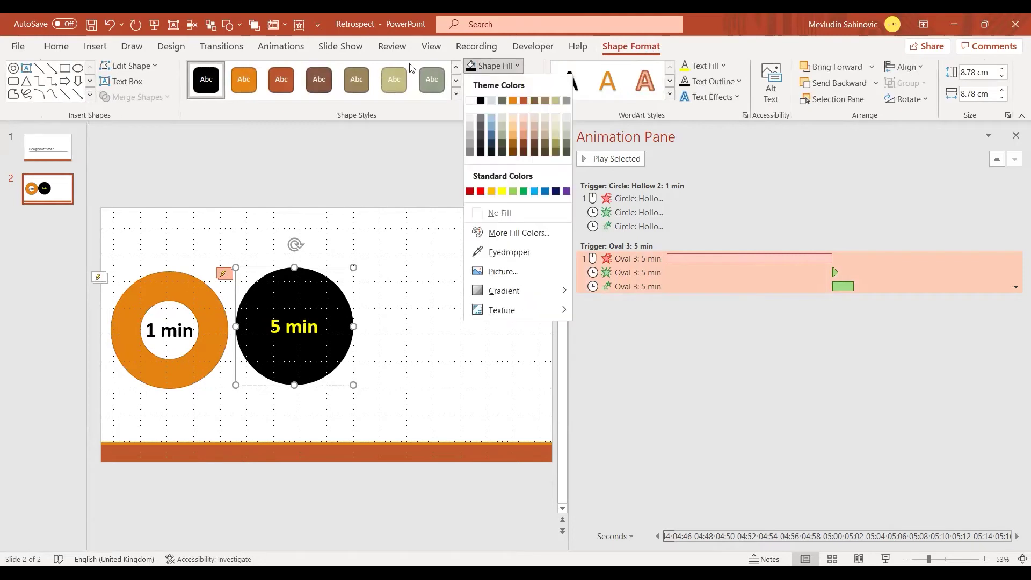
{"action": "left_click", "coordinate": [545, 192]}
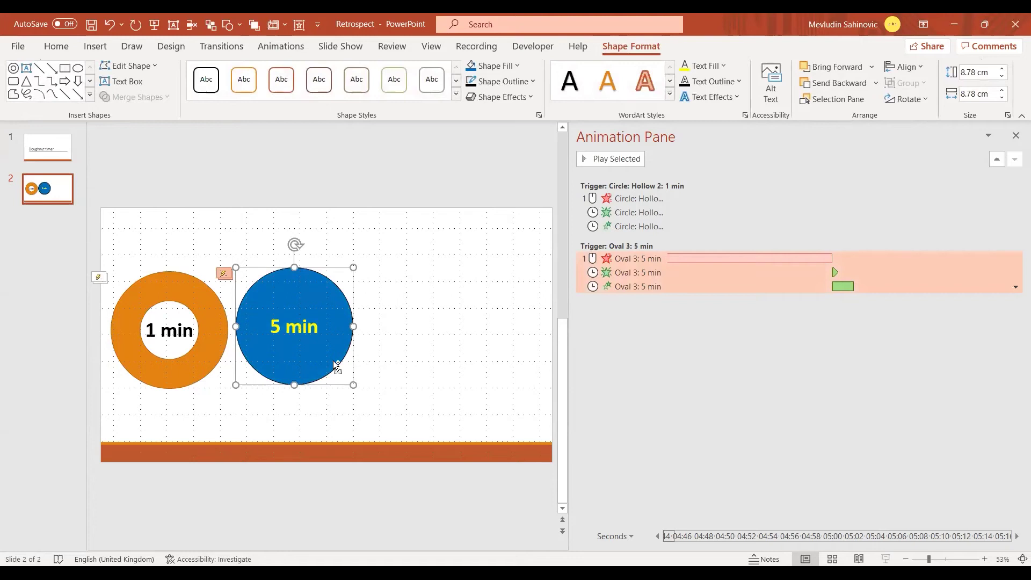
{"action": "key", "text": "ctrl+d"}
{"action": "left_click_drag", "start_coordinate": [336, 367], "coordinate": [459, 355]}
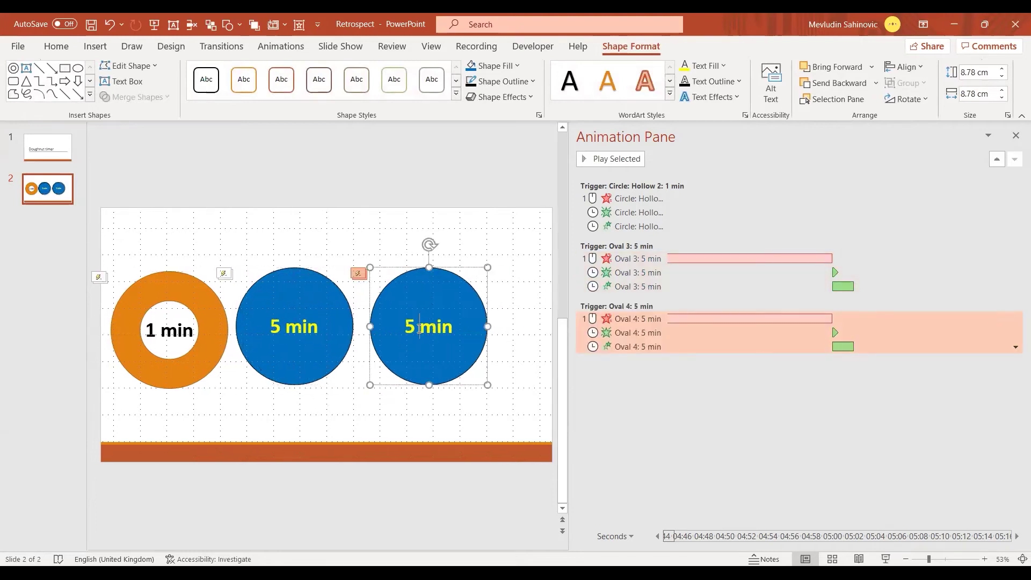
Relabel the copied circle 10 min and select its Oval 4 Wheel exit animation.
{"action": "key", "text": "BackSpace"}
{"action": "type", "text": "10"}
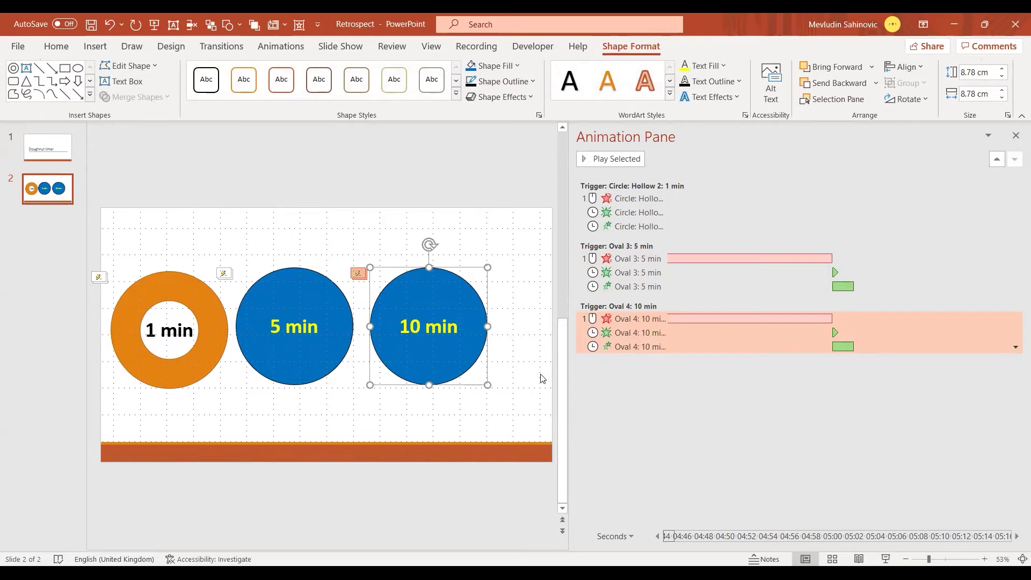
{"action": "left_click", "coordinate": [862, 319]}
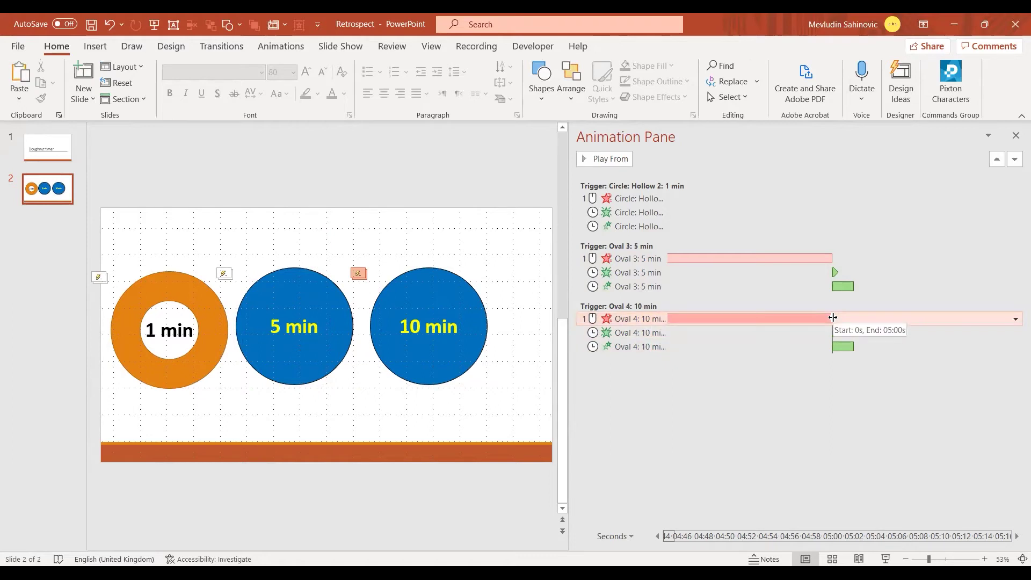
Stretch the Oval 4 Wheel exit bar to end at about 10:00.
{"action": "left_click_drag", "start_coordinate": [833, 318], "coordinate": [1012, 316]}
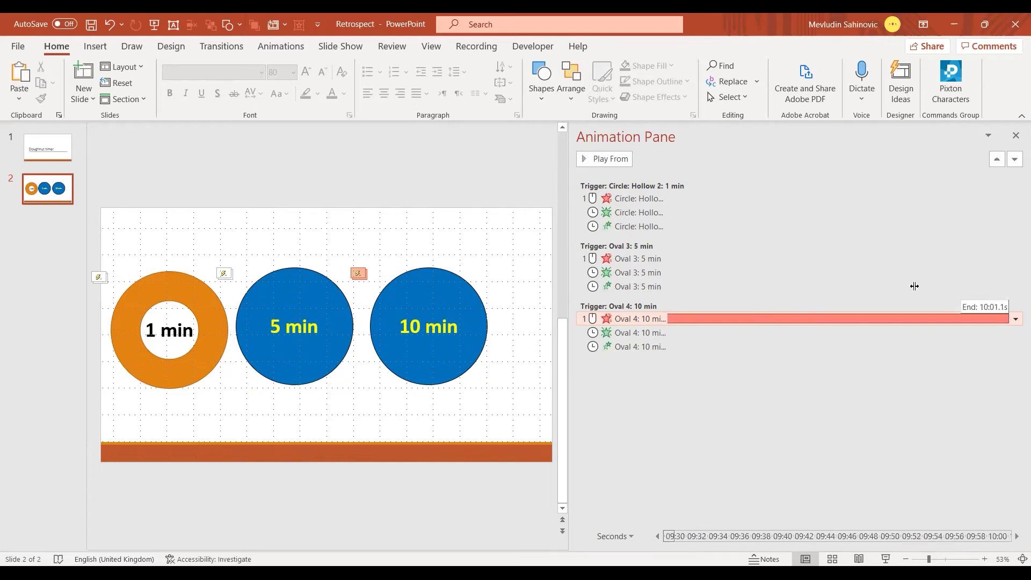